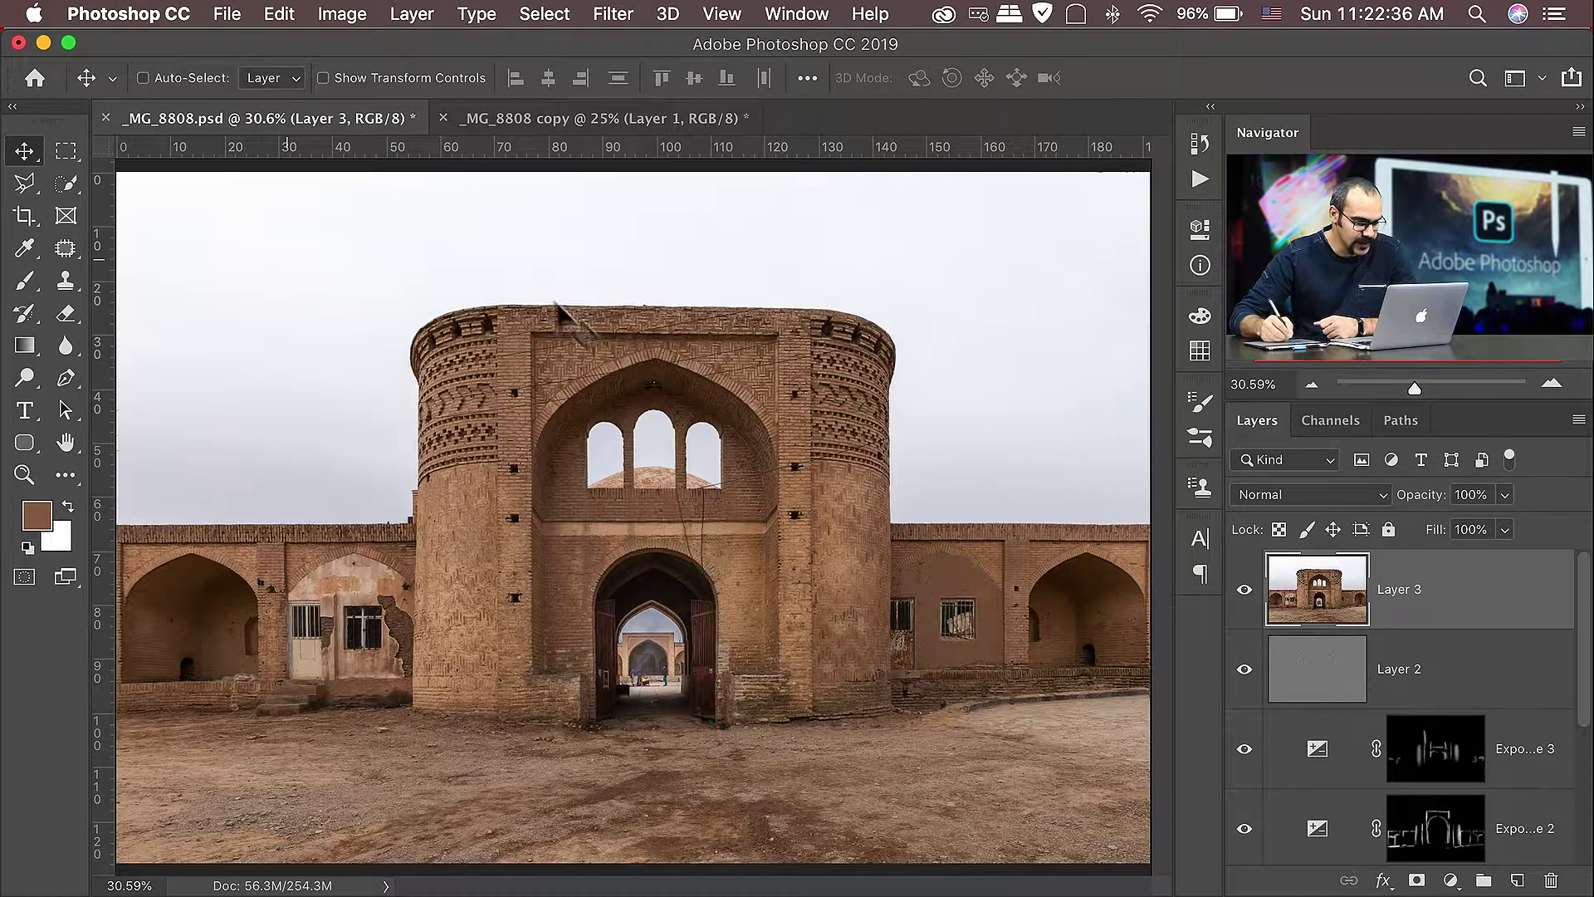
mouse_move(563, 209)
left_mouse_down()
mouse_move(526, 150)
mouse_move(551, 136)
mouse_move(640, 377)
mouse_move(670, 359)
mouse_move(589, 226)
left_mouse_up()
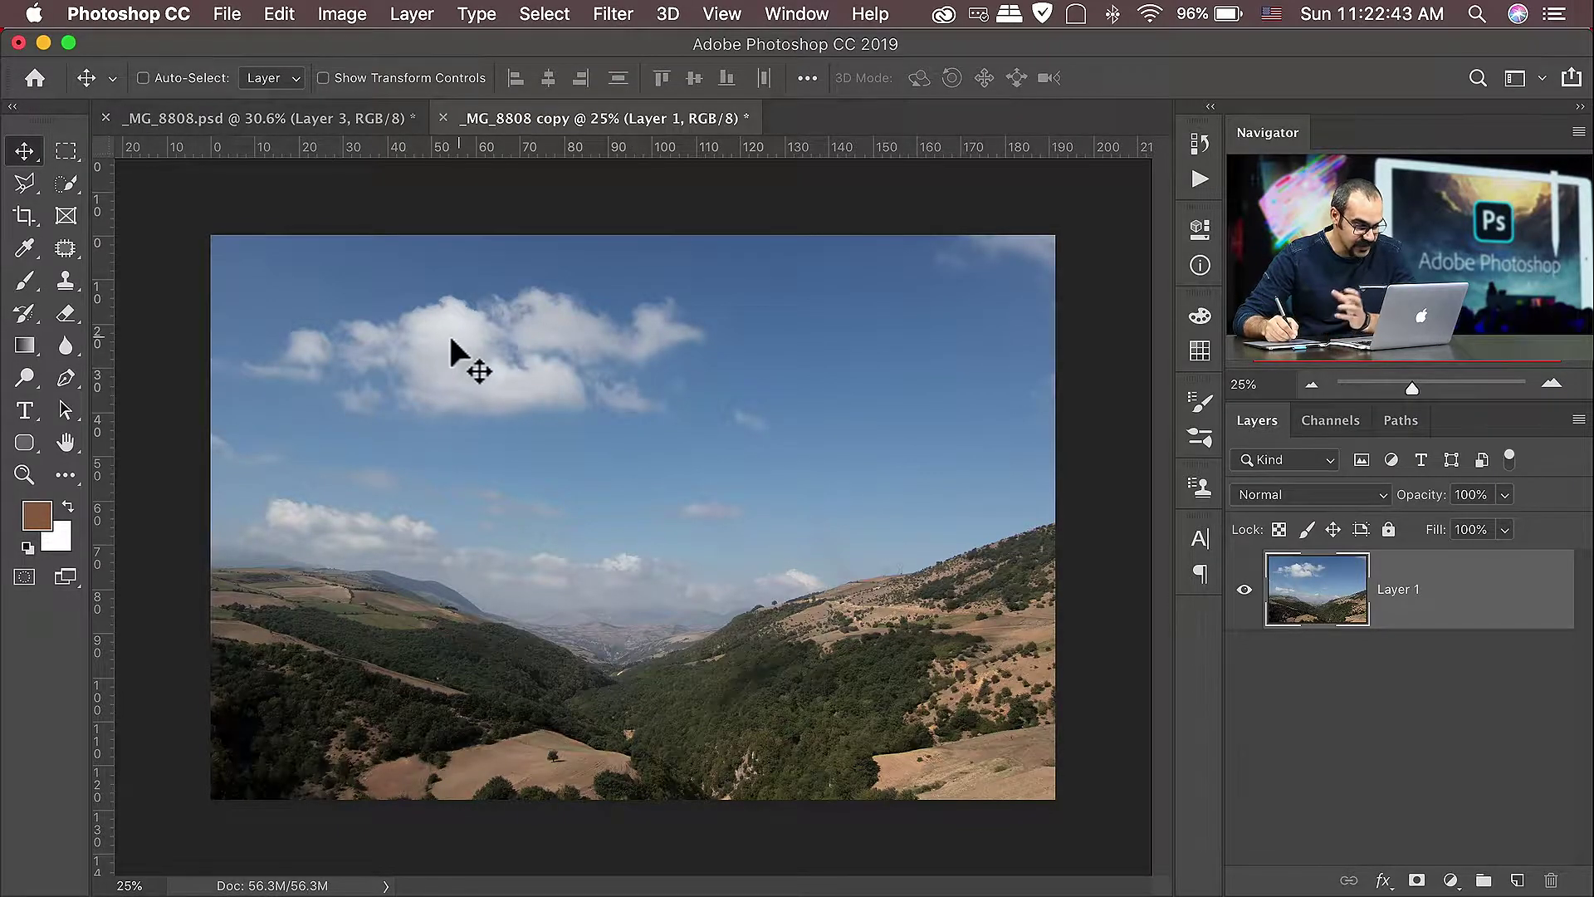
left_click_drag(333, 156, 332, 374)
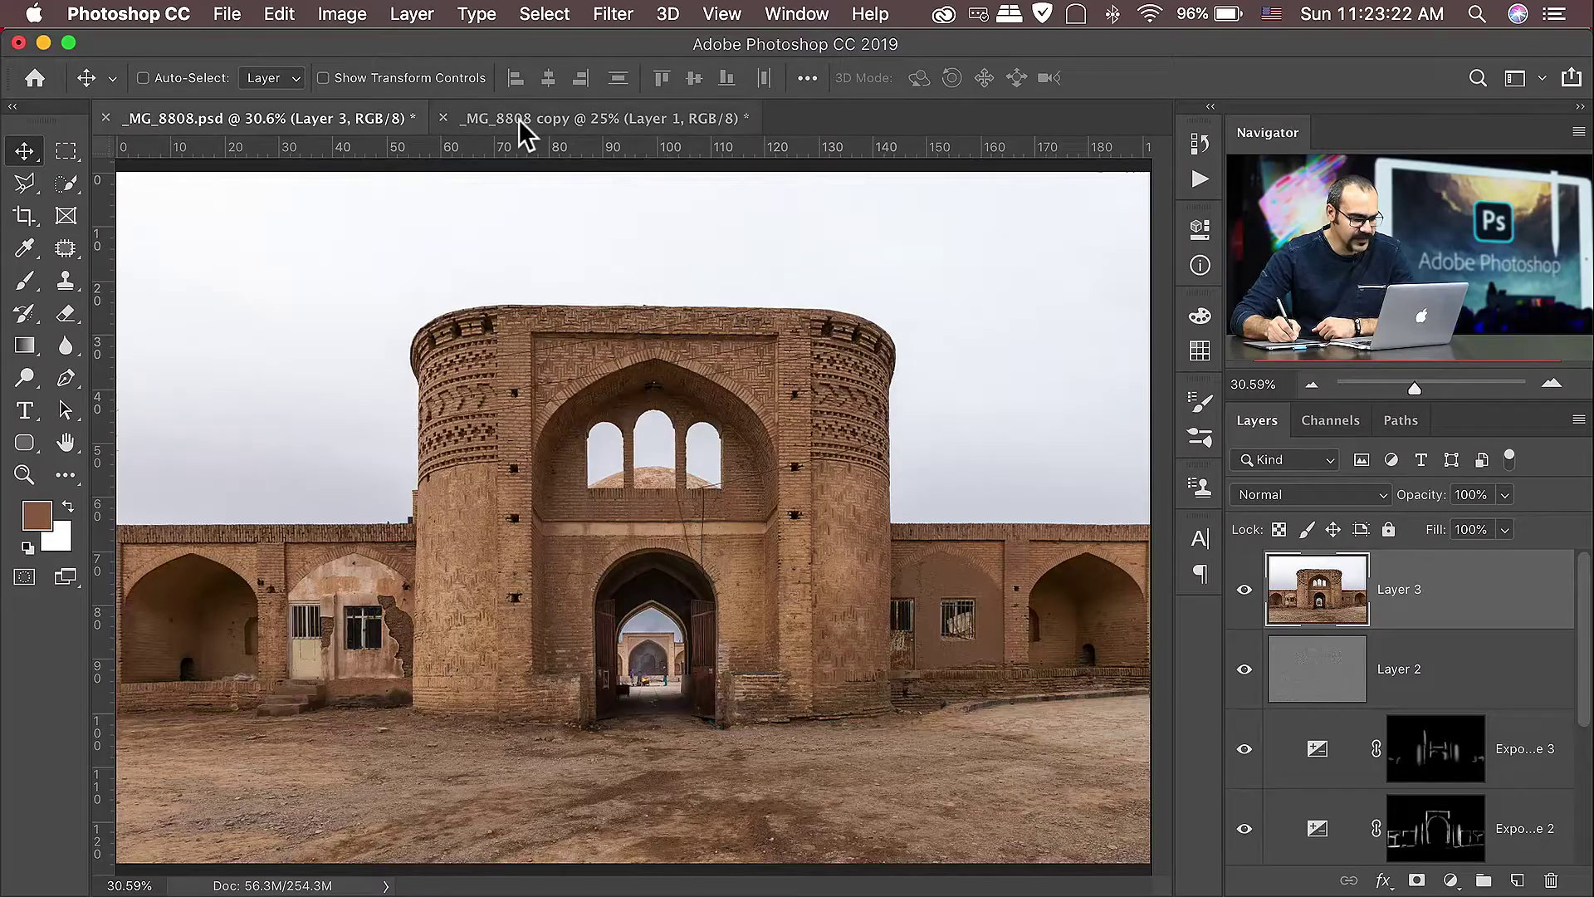
Step: Copy the landscape sky layer from _MG_8808 copy into _MG_8808.psd and position it to cover the whole canvas
left_click(523, 116)
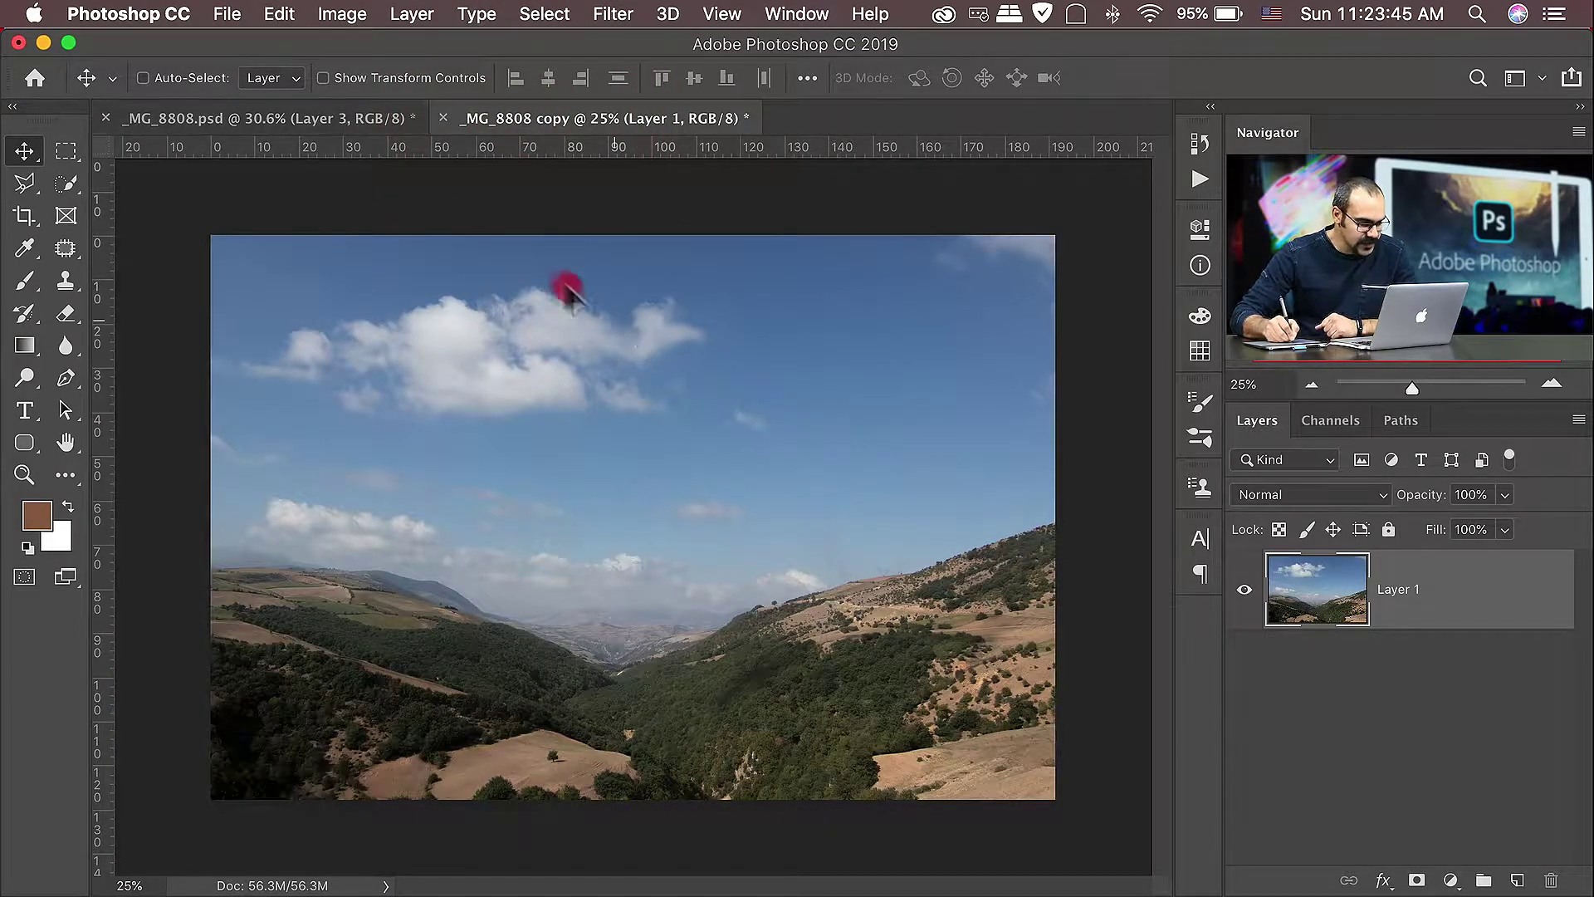
left_click_drag(562, 285, 405, 226)
left_click_drag(413, 285, 410, 303)
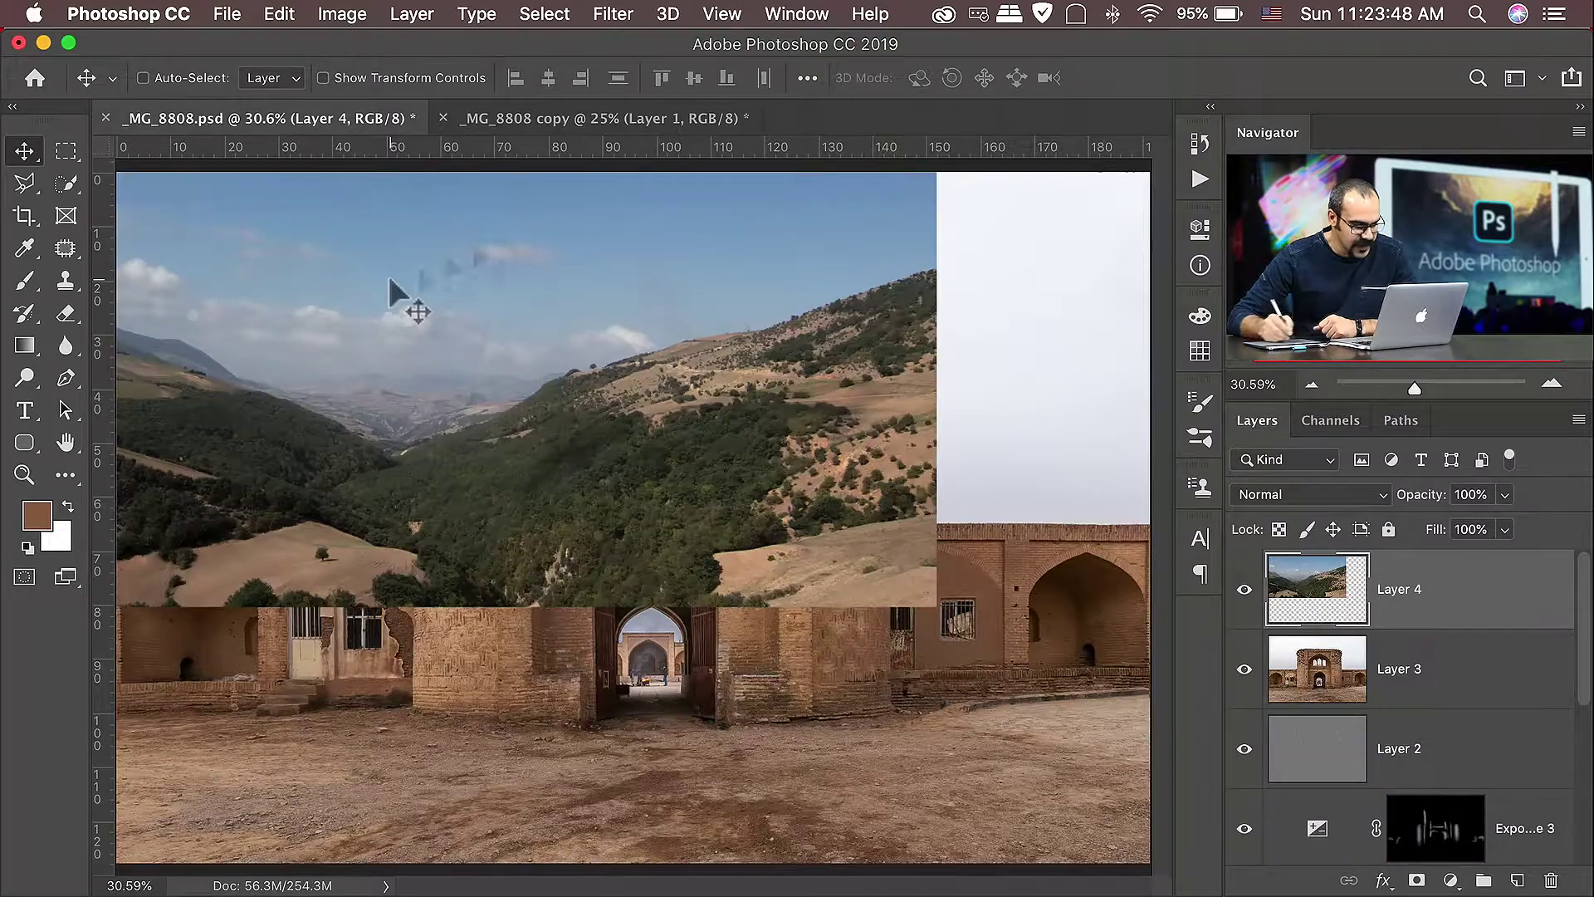
left_click_drag(746, 412, 854, 621)
left_click_drag(748, 427, 750, 423)
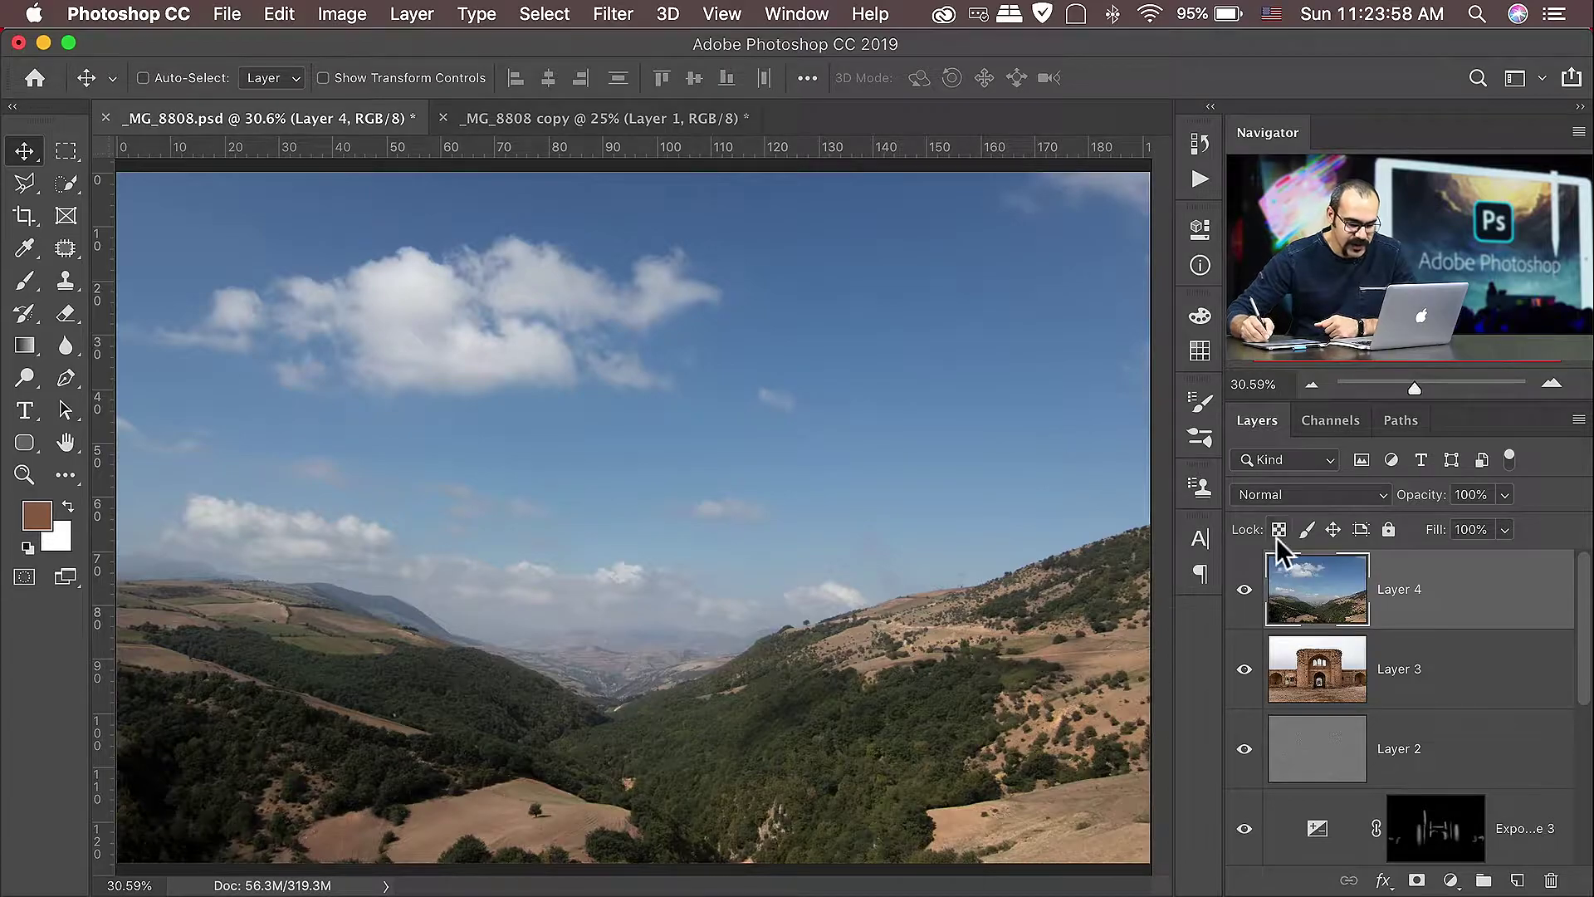
Step: Nudge Layer 4 into place over the gate photo at 52% opacity, restore it to 100%, and compare the image with the layer hidden
left_click_drag(1423, 497, 1366, 495)
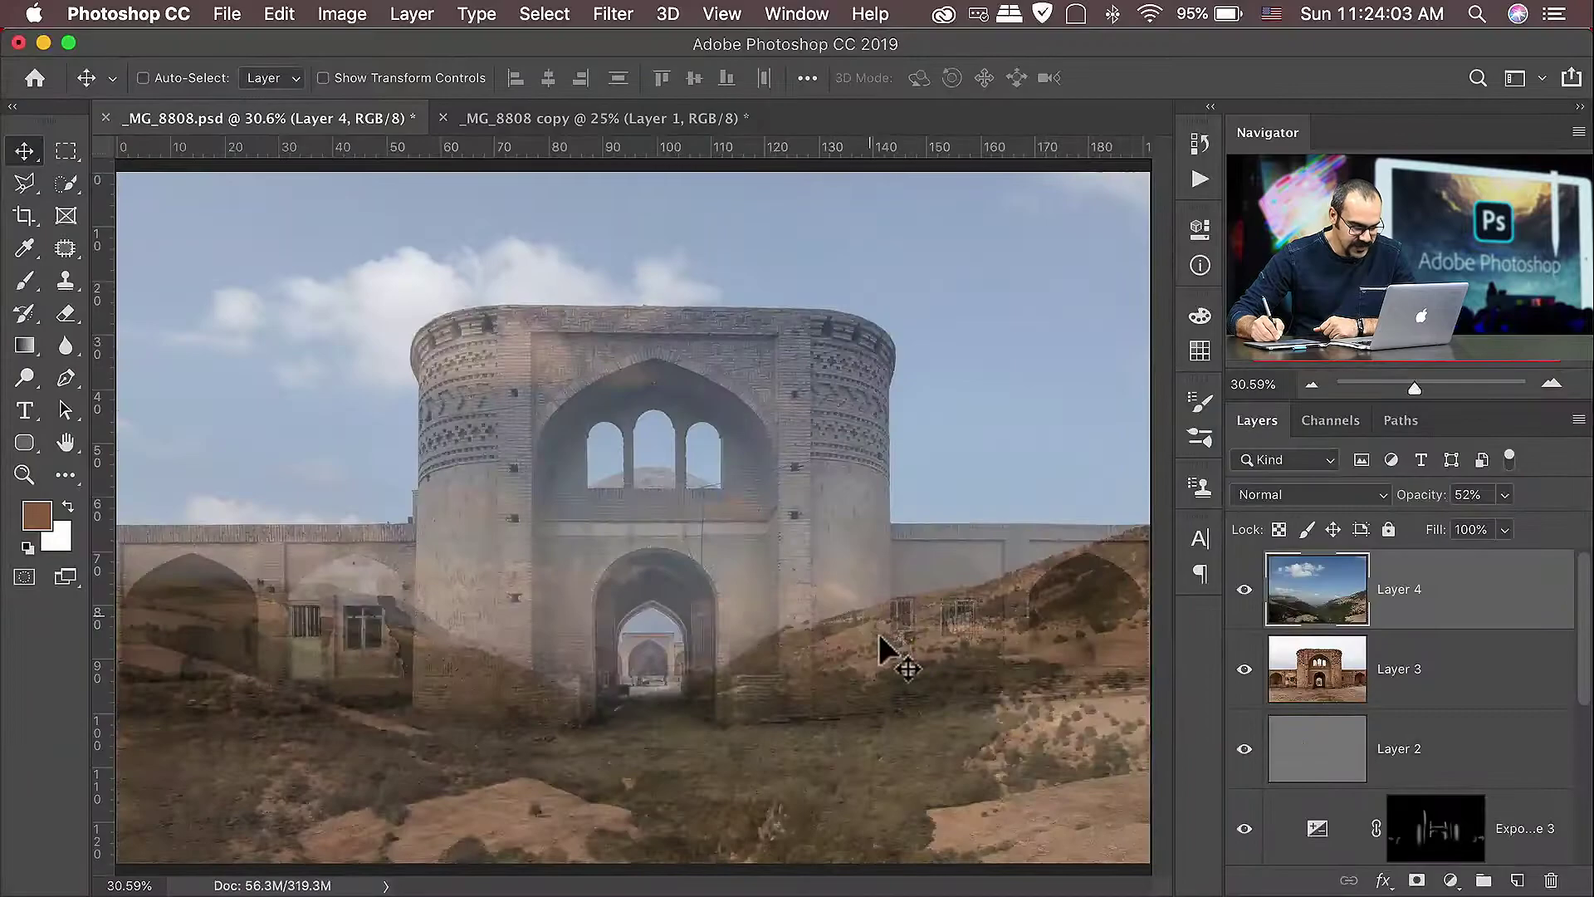
mouse_move(880, 636)
left_mouse_down()
mouse_move(880, 549)
mouse_move(884, 643)
left_mouse_up()
left_click(1244, 590)
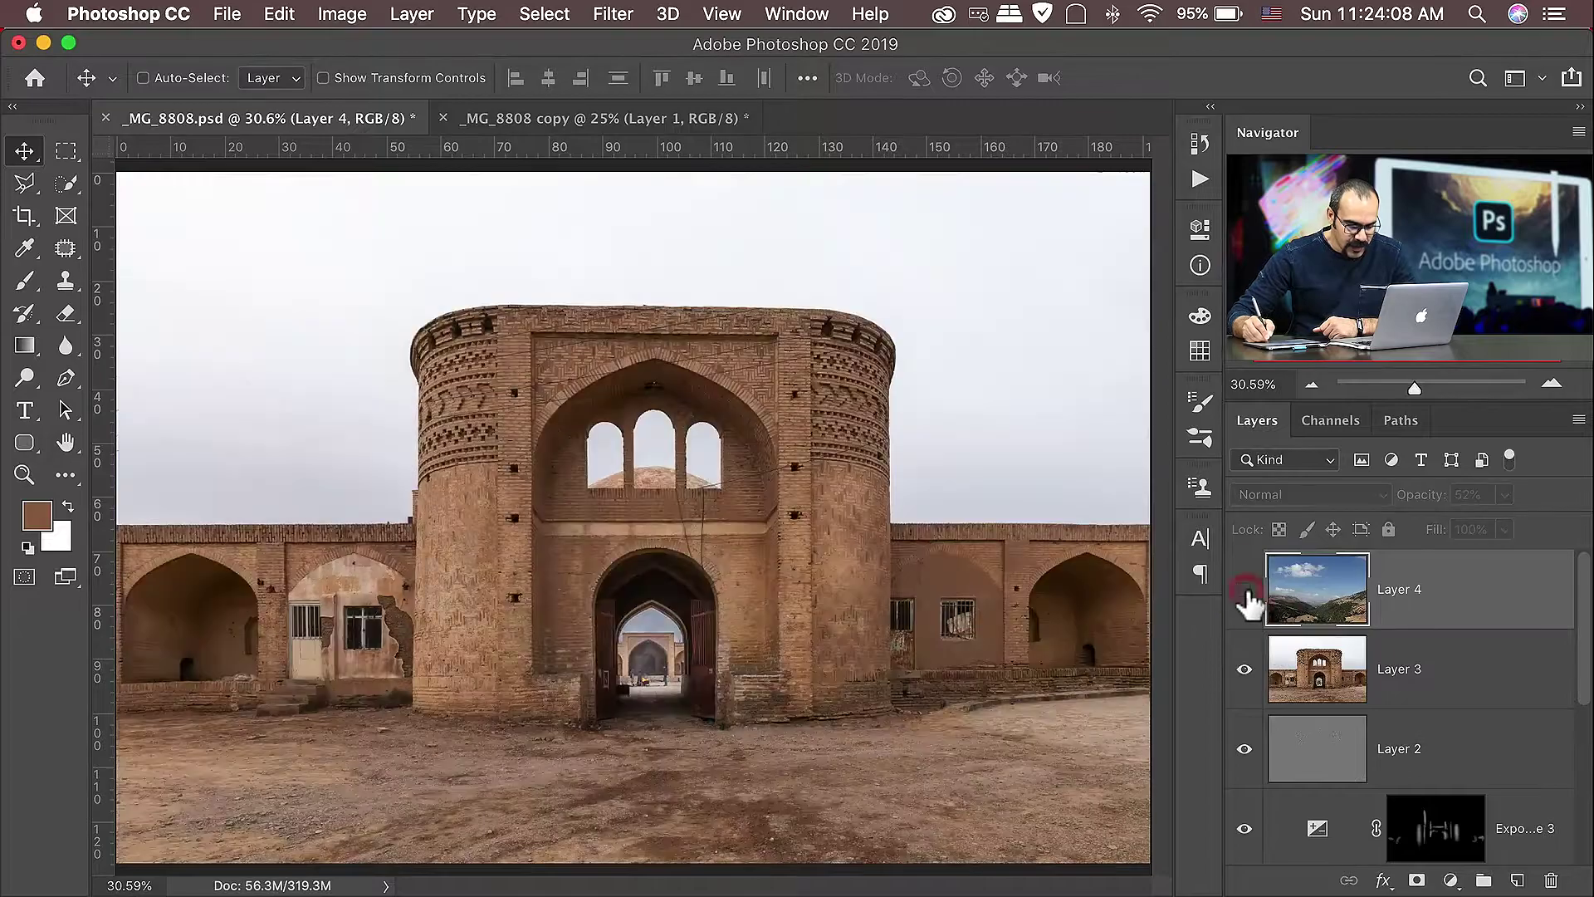
left_click(1245, 592)
key("0")
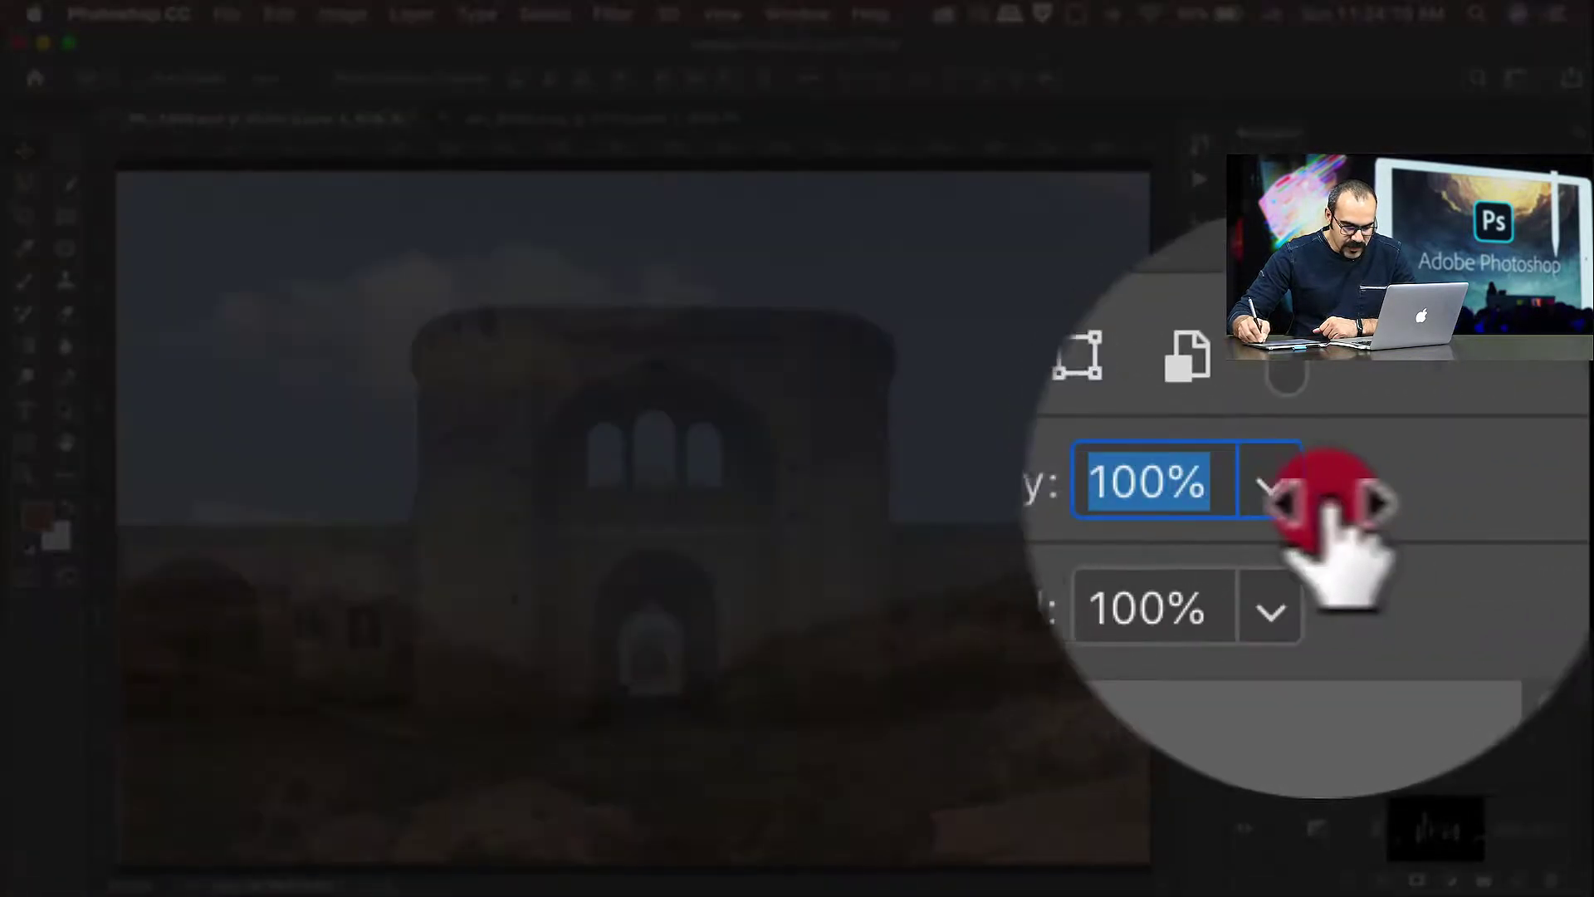
left_click(1244, 590)
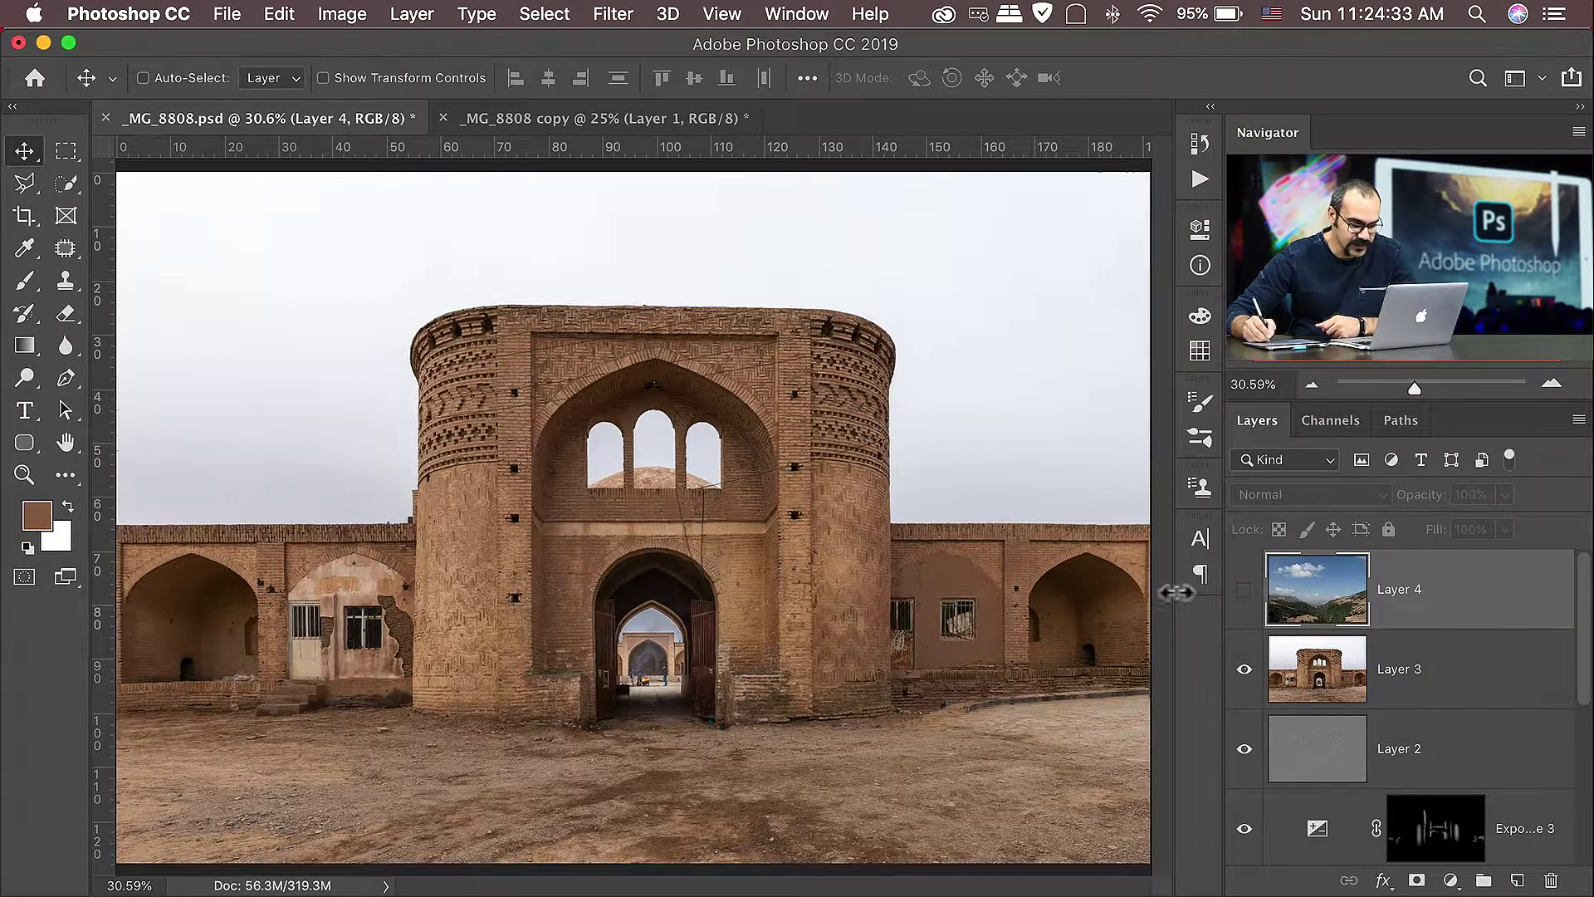
left_click(1245, 589)
double_click(1523, 612)
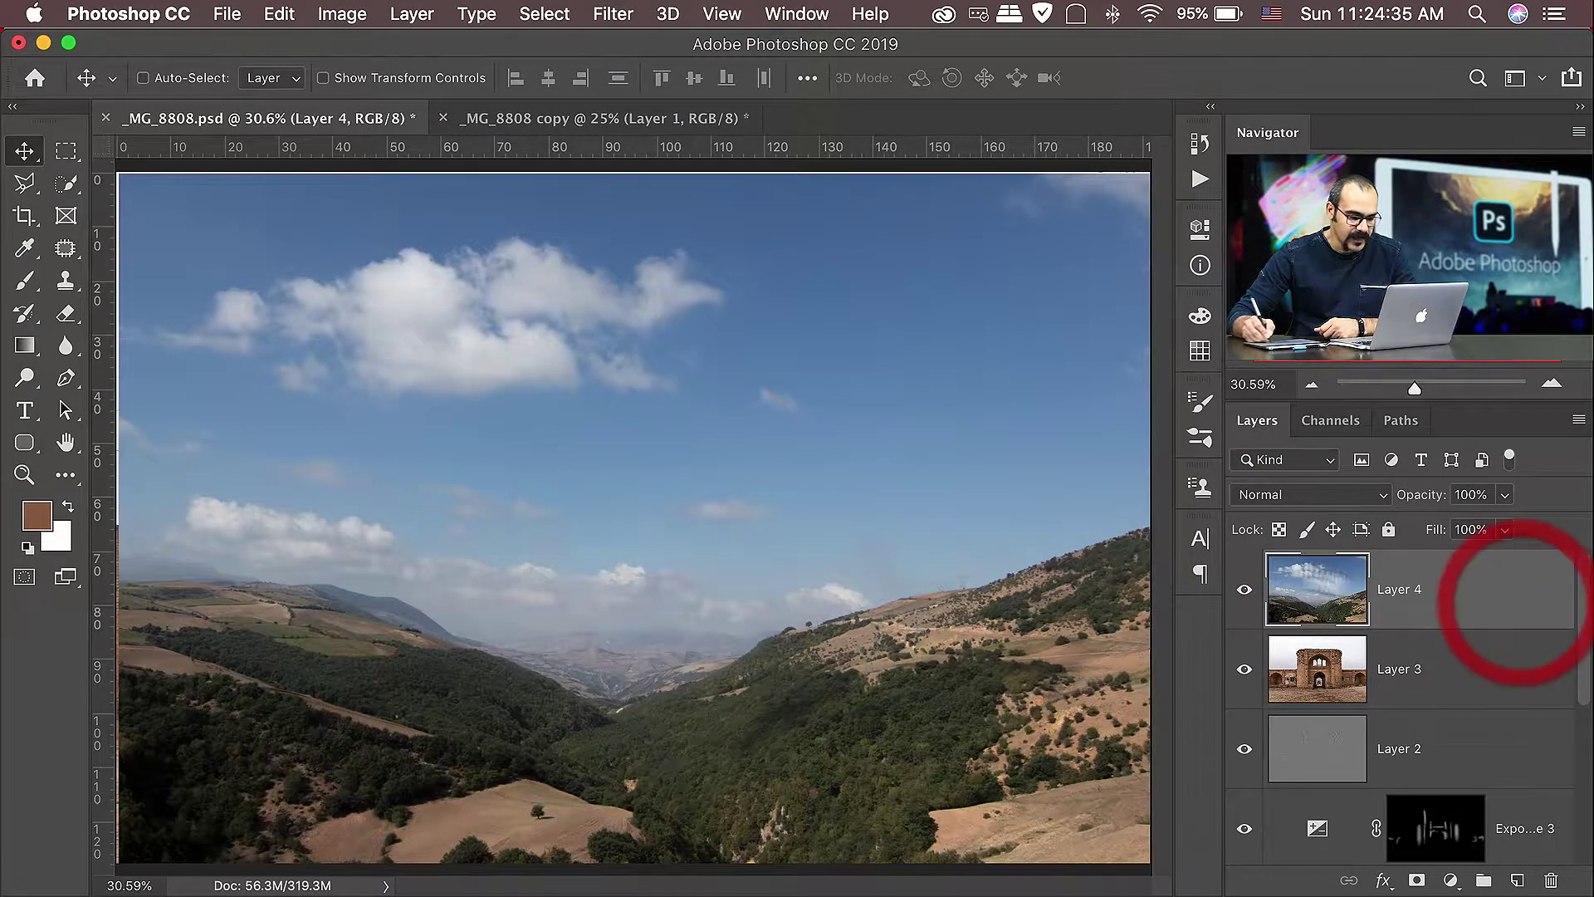
left_click_drag(1045, 208, 665, 247)
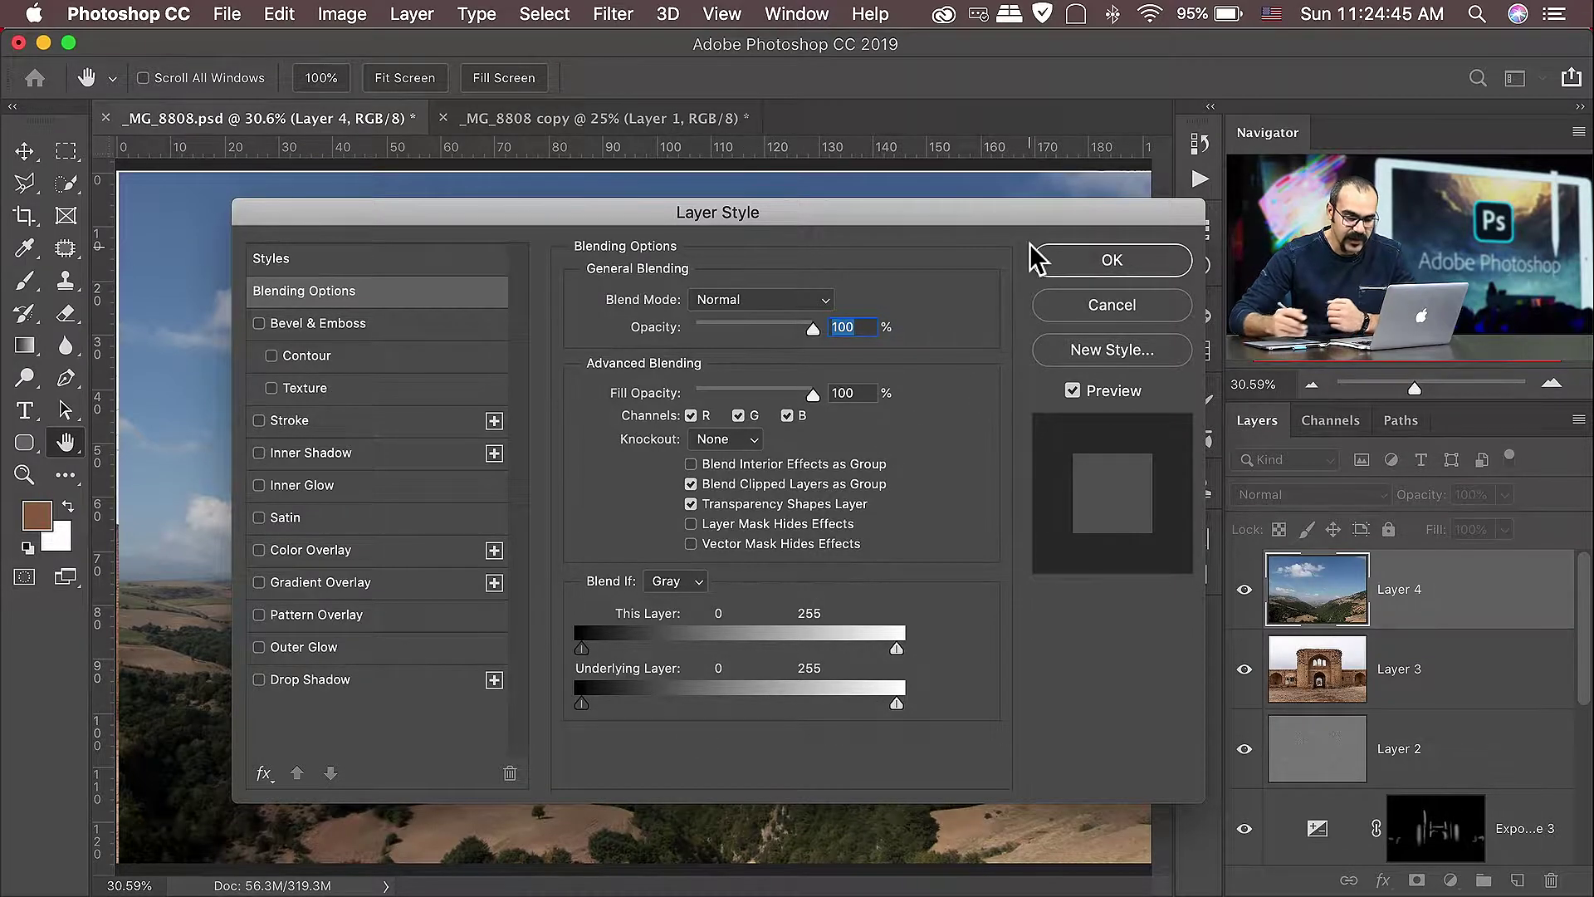
left_click(1099, 306)
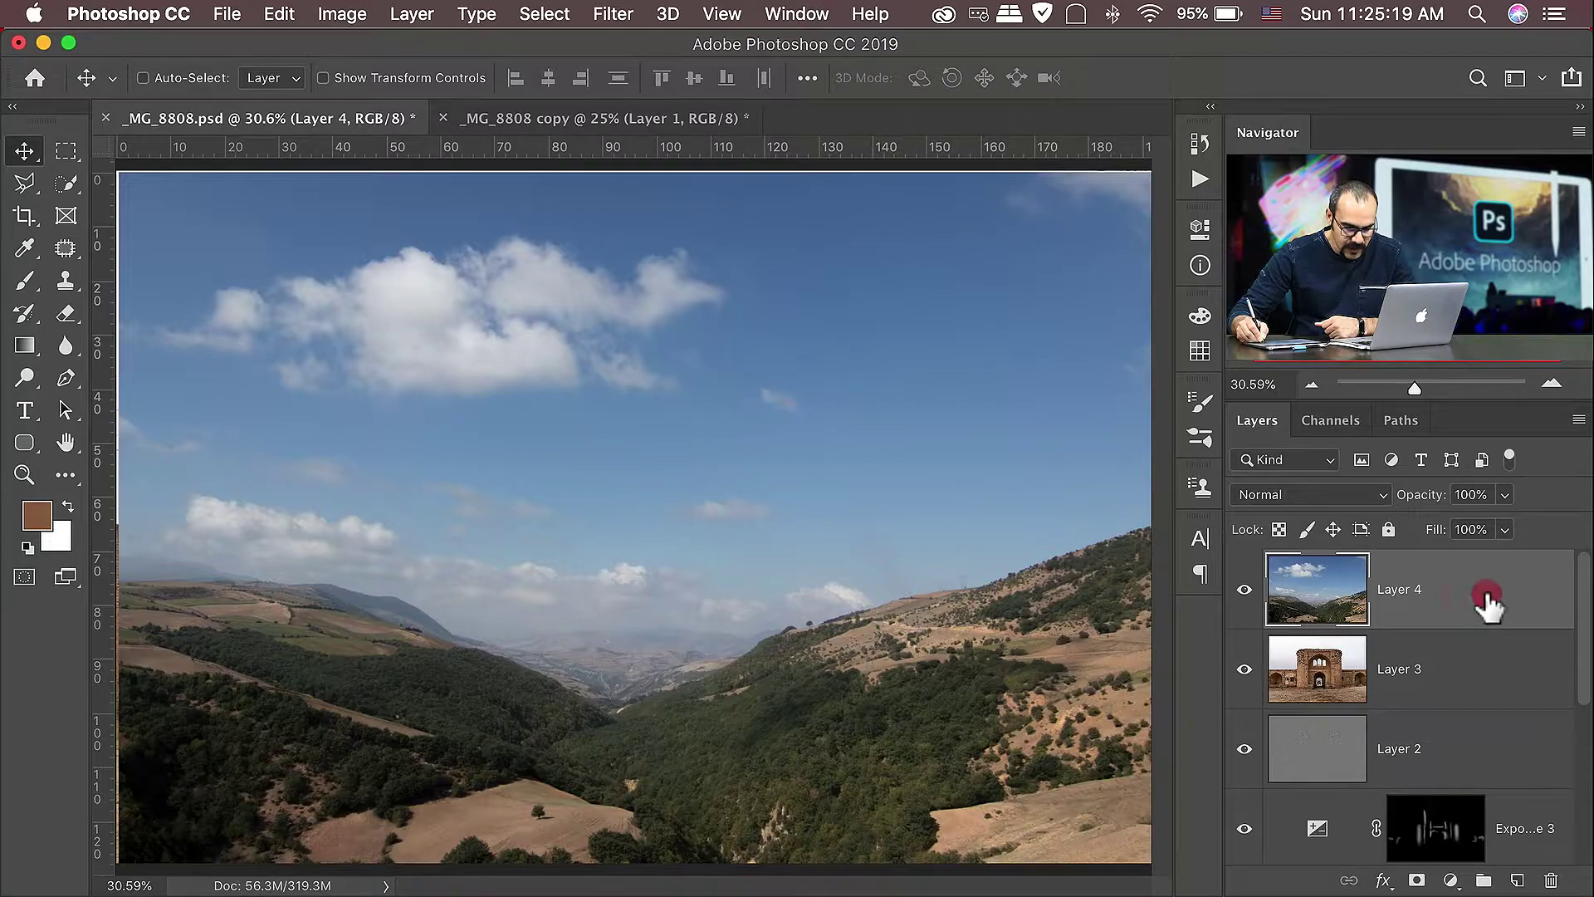
Step: Open Layer 4's blending options and, with Blend If on Gray, raise the Underlying Layer black threshold to 192
double_click(1453, 604)
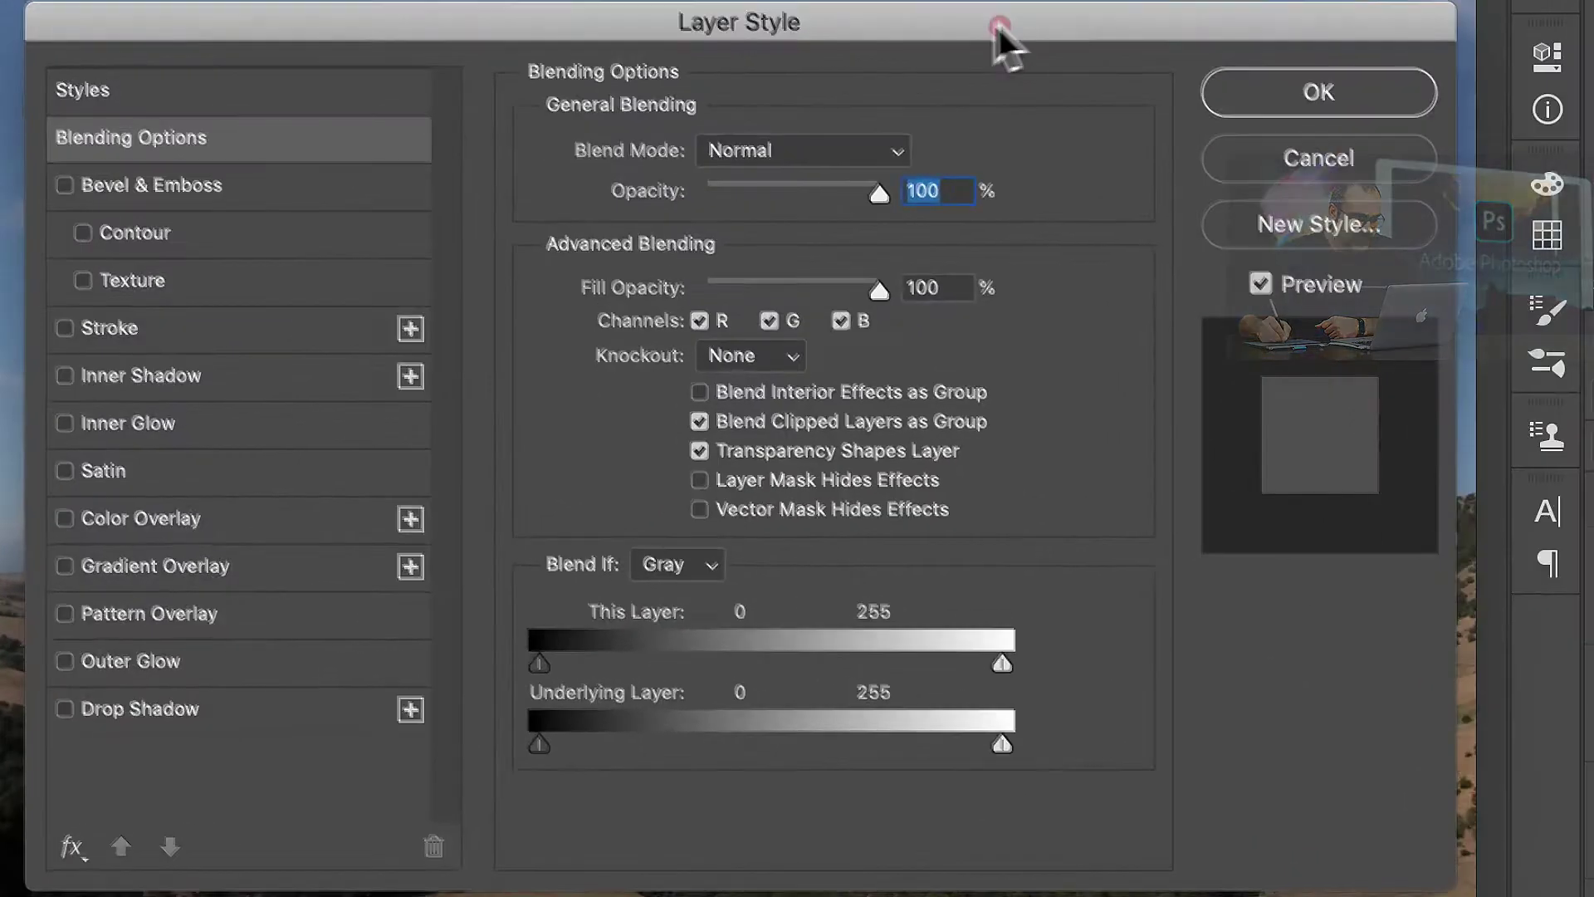
left_click(894, 222)
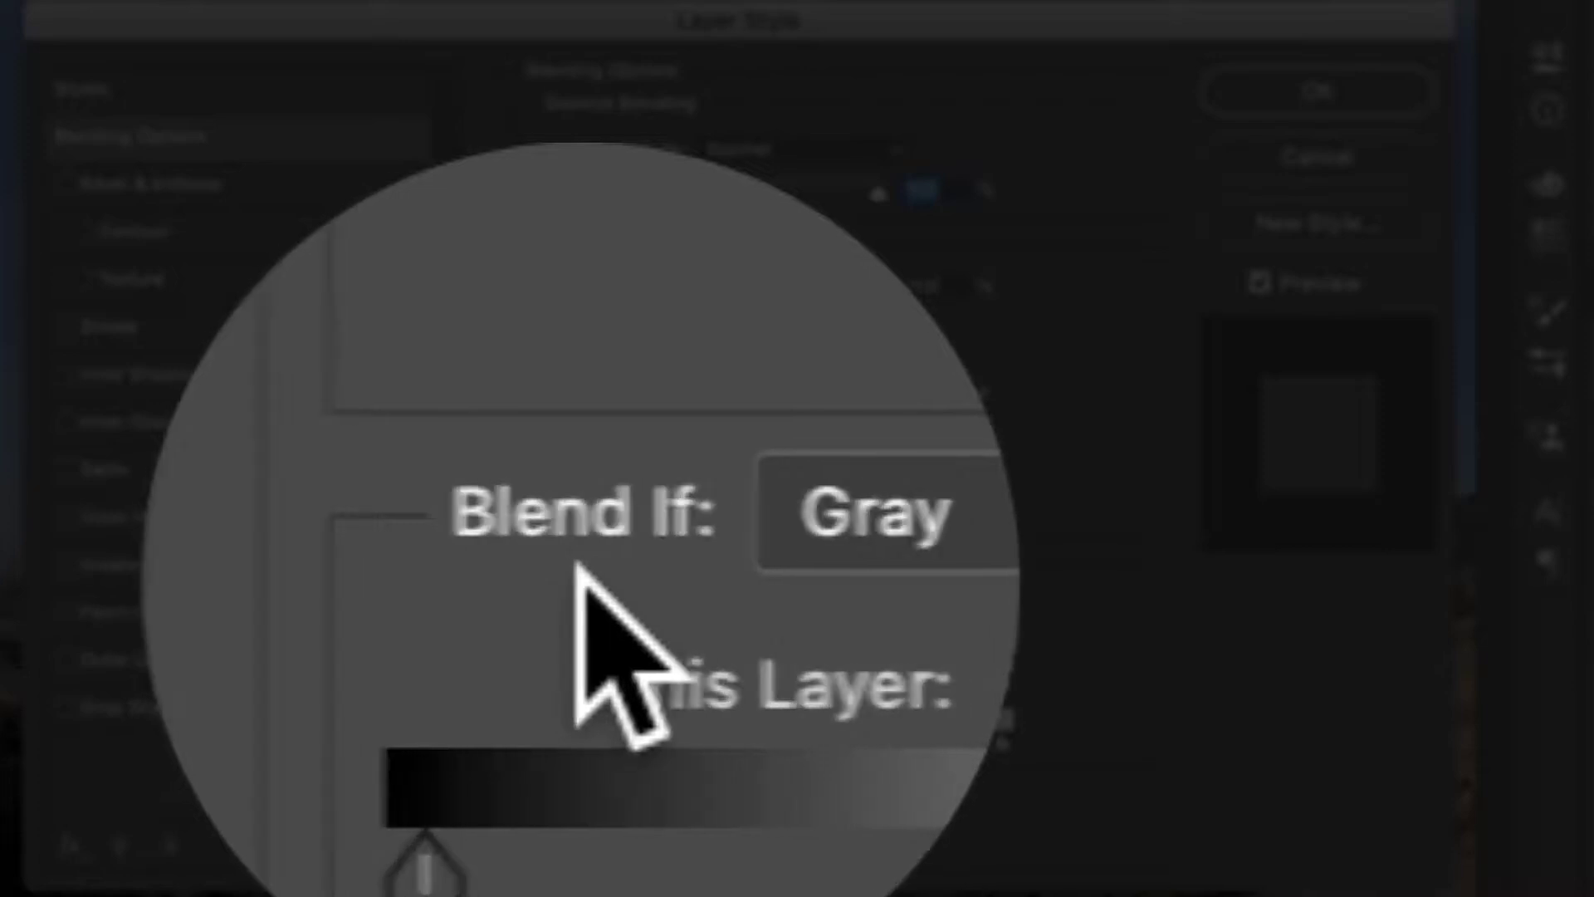
left_click(689, 573)
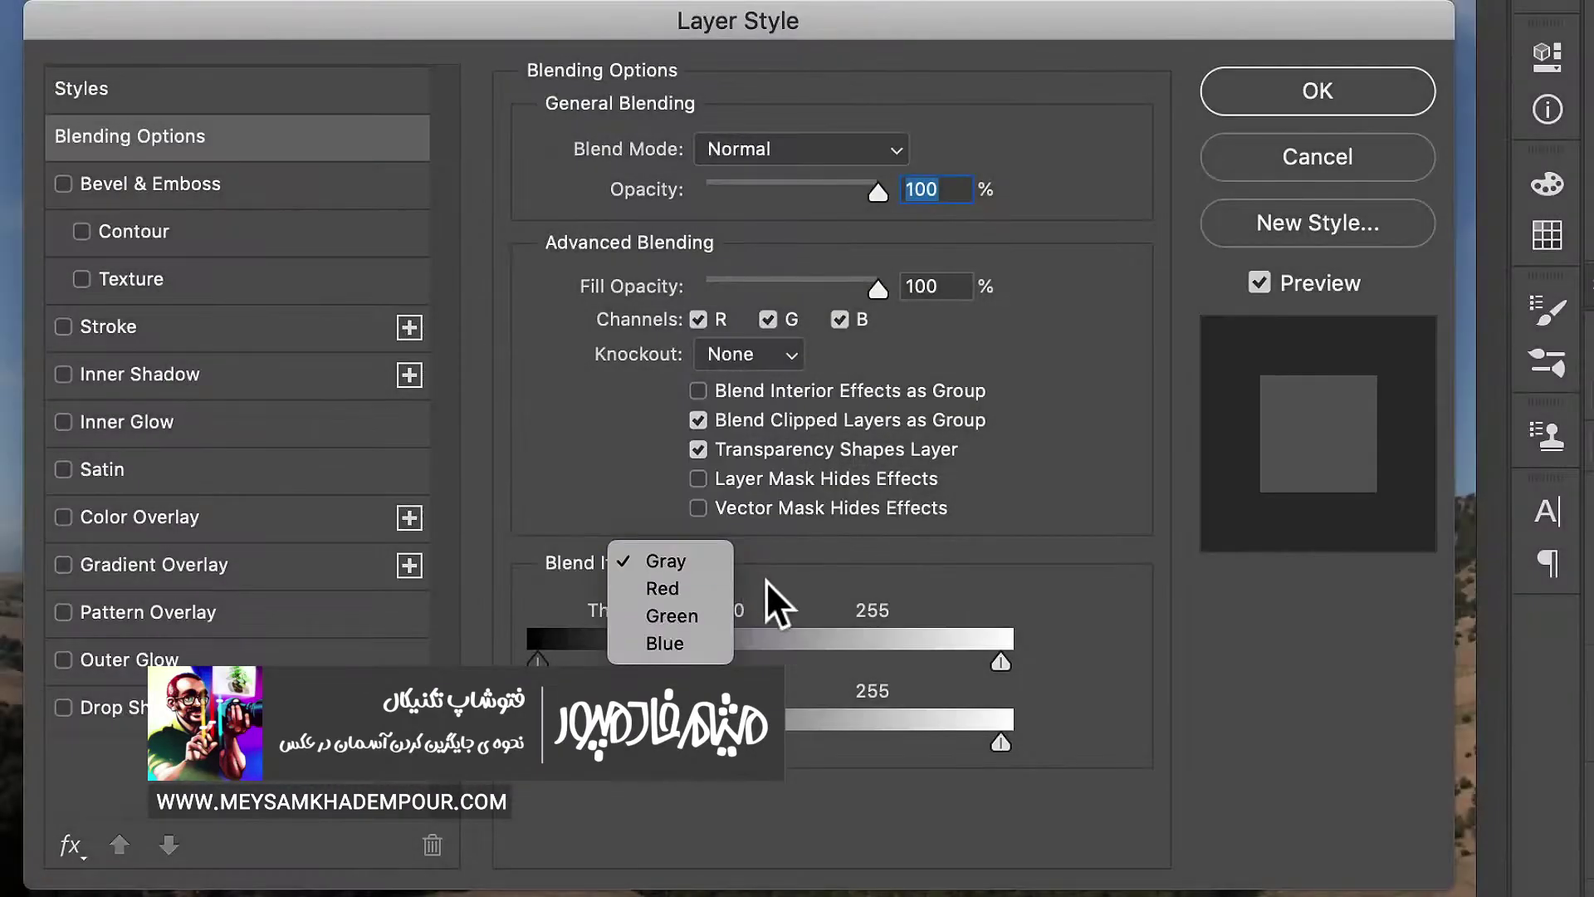
left_click(766, 580)
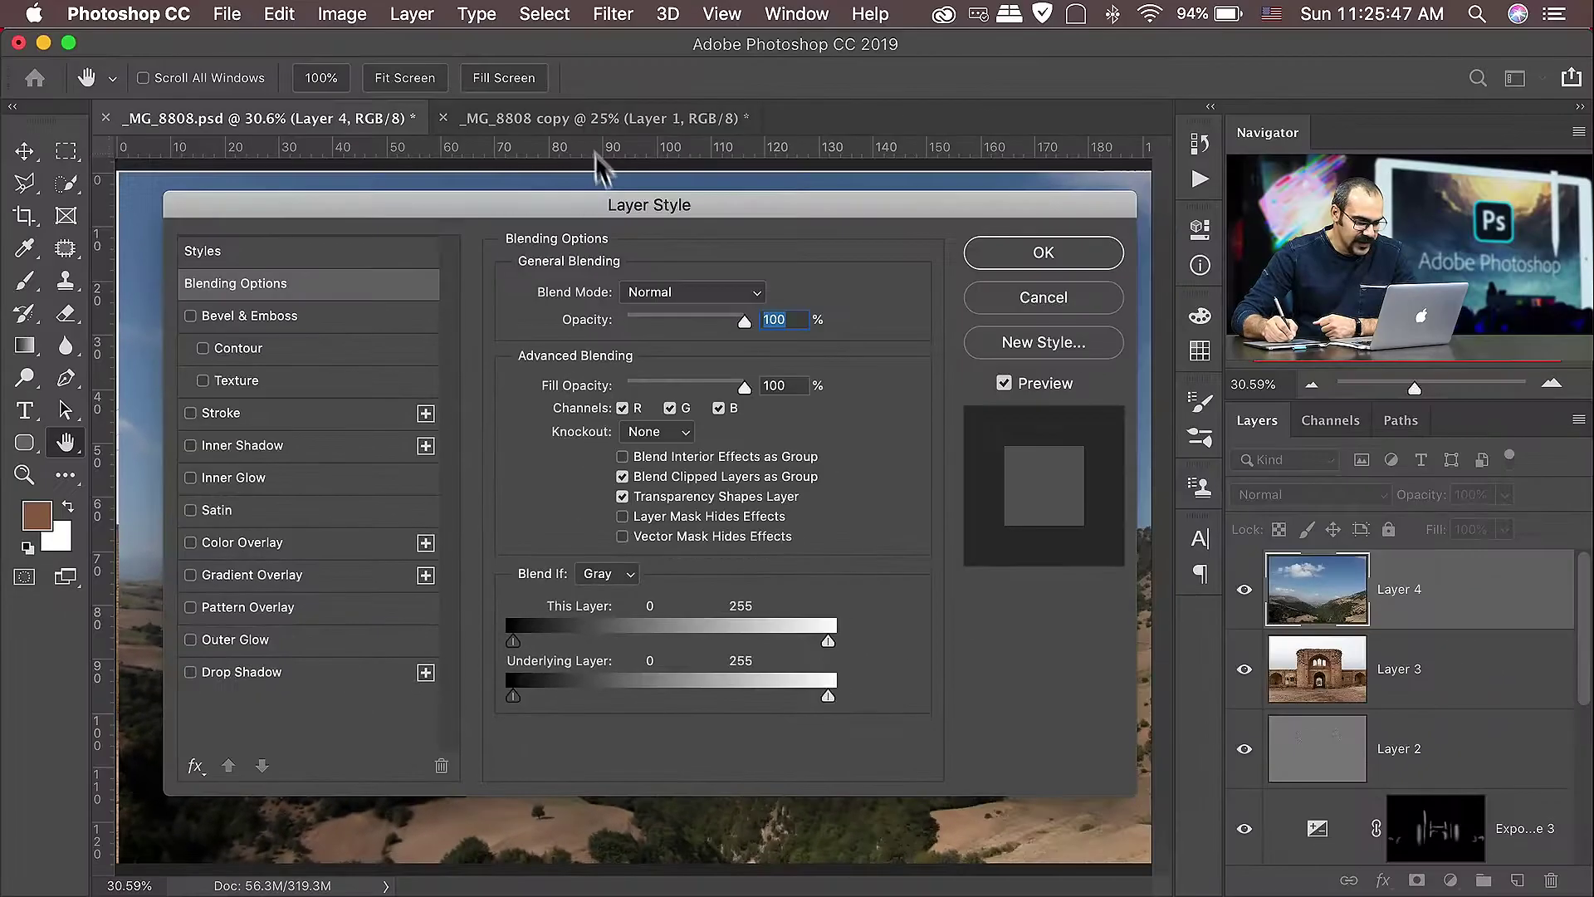
left_click_drag(581, 211, 169, 85)
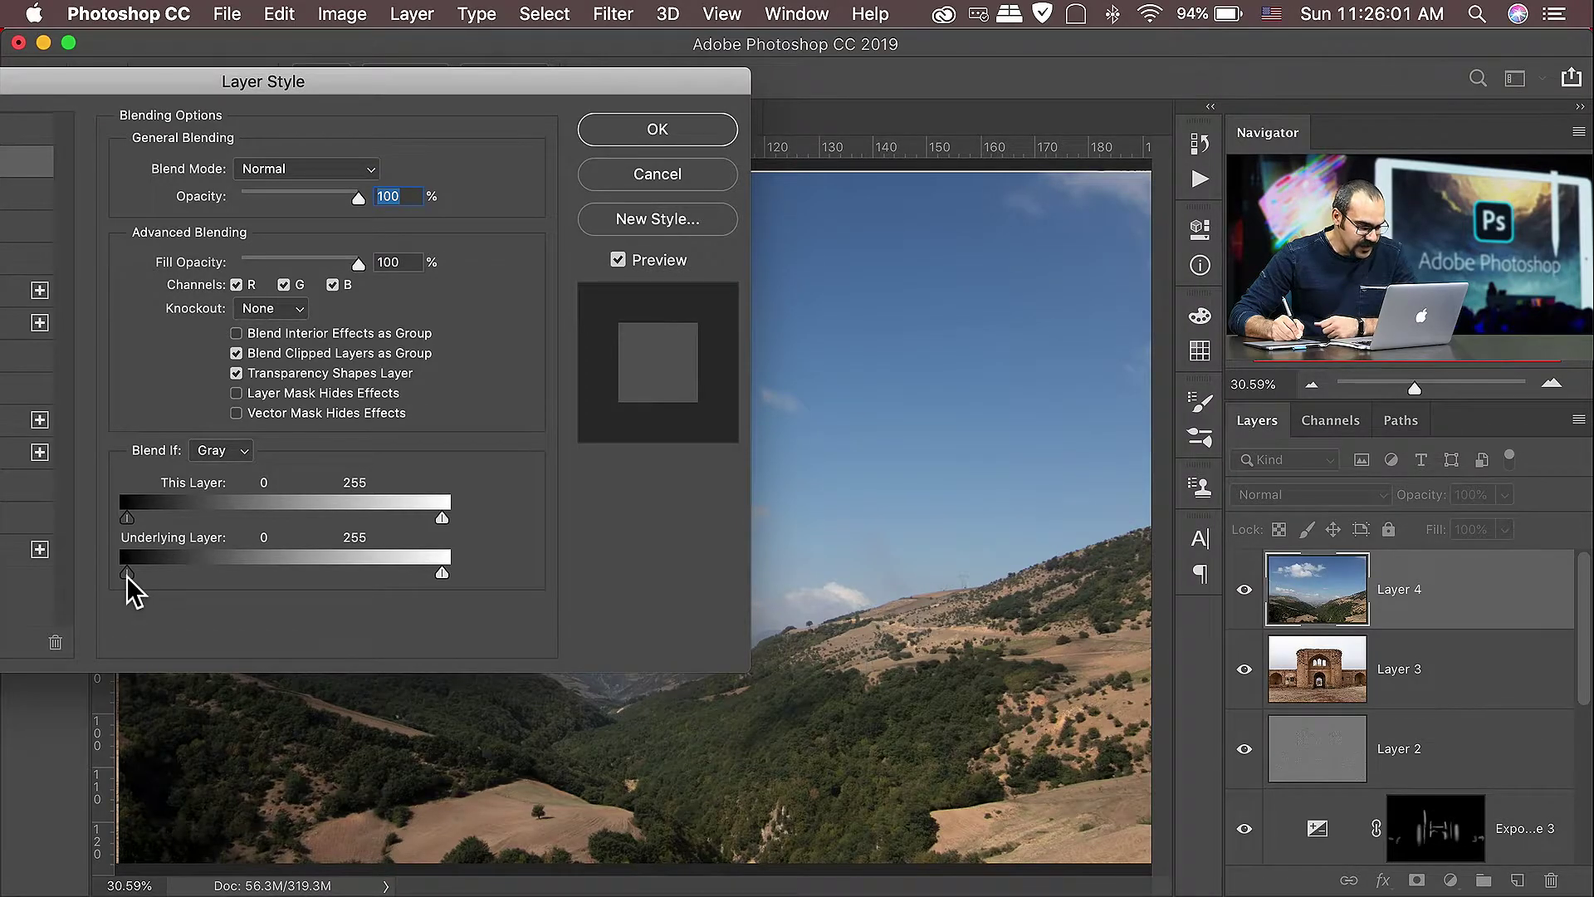
mouse_move(128, 573)
left_mouse_down()
mouse_move(317, 573)
mouse_move(108, 570)
mouse_move(364, 580)
left_mouse_up()
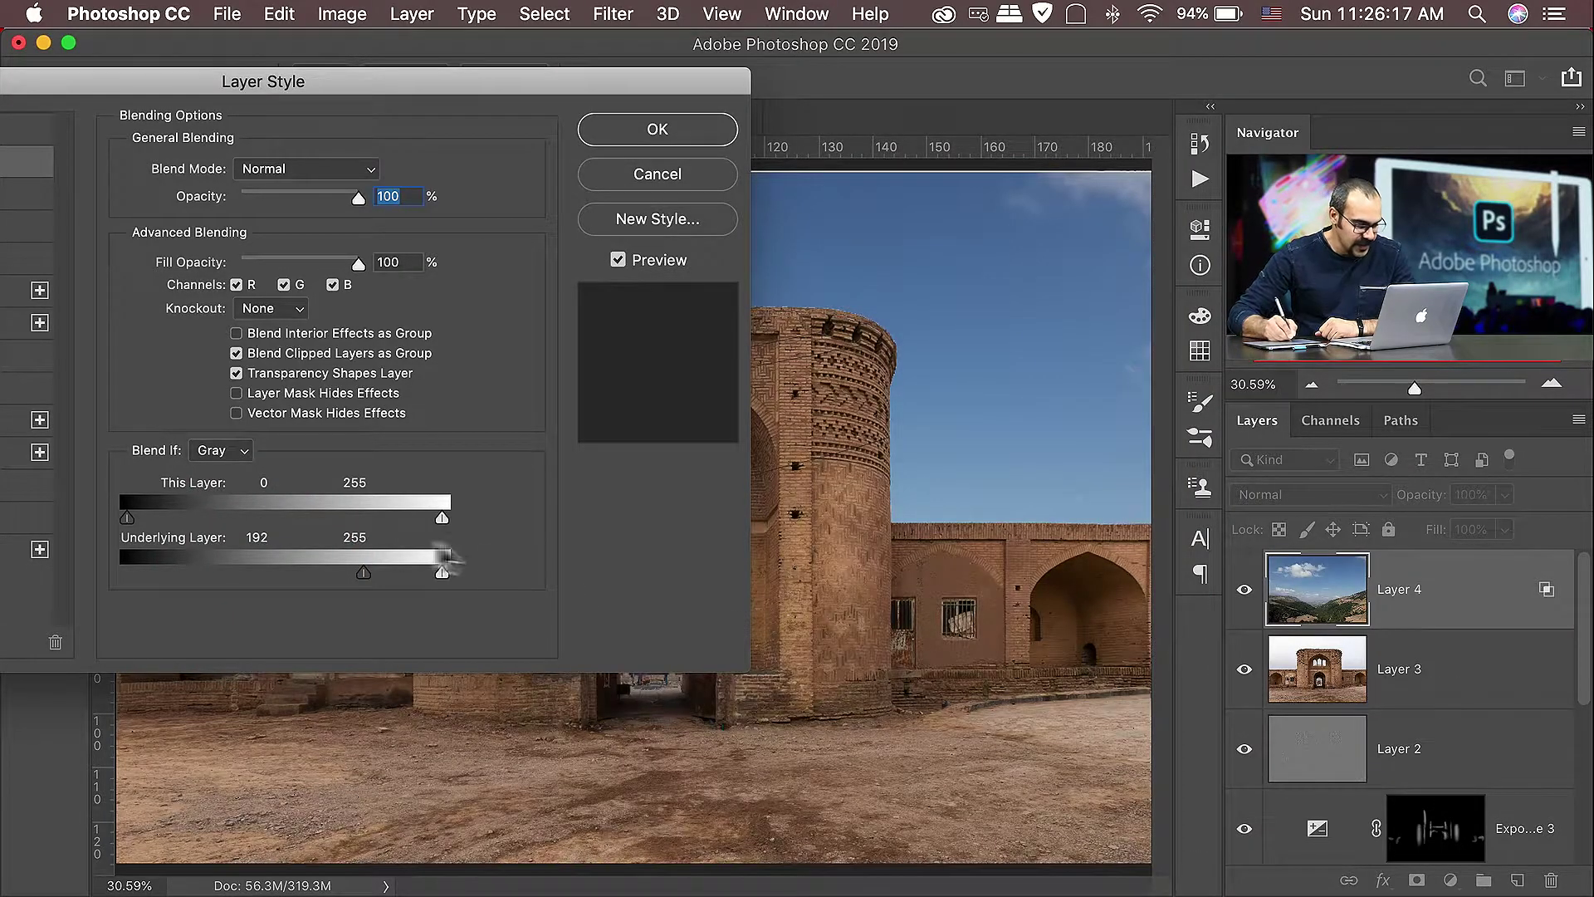
Step: Reset the Underlying Layer black threshold to 0, raise it to 185, and inspect the whole building with the new sky
left_click_drag(358, 575, 91, 581)
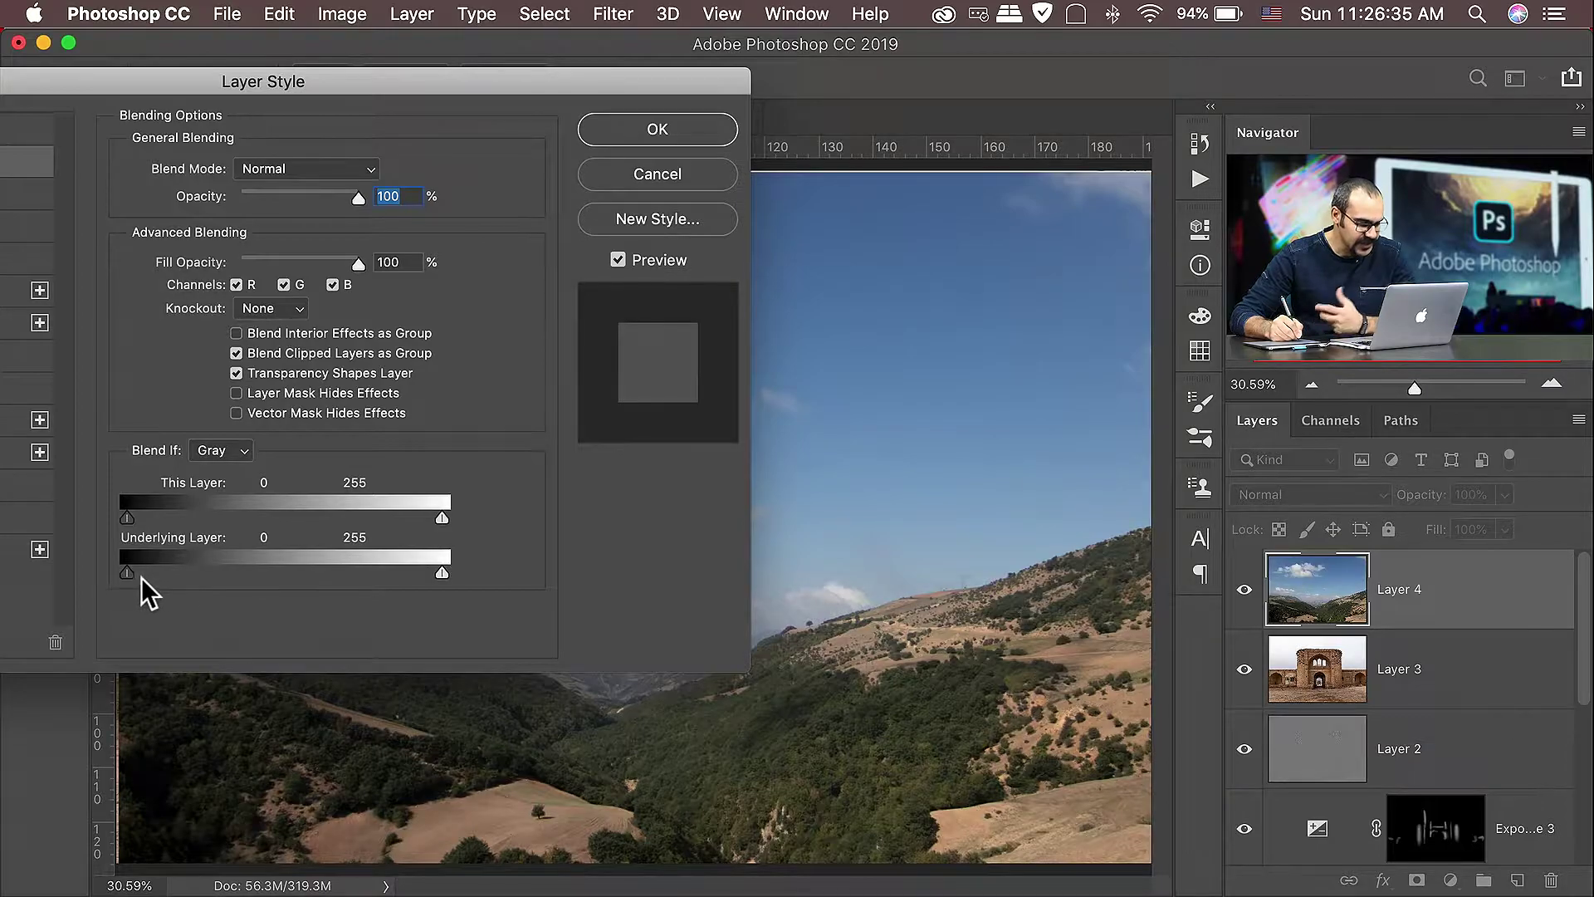
left_click_drag(131, 571, 356, 571)
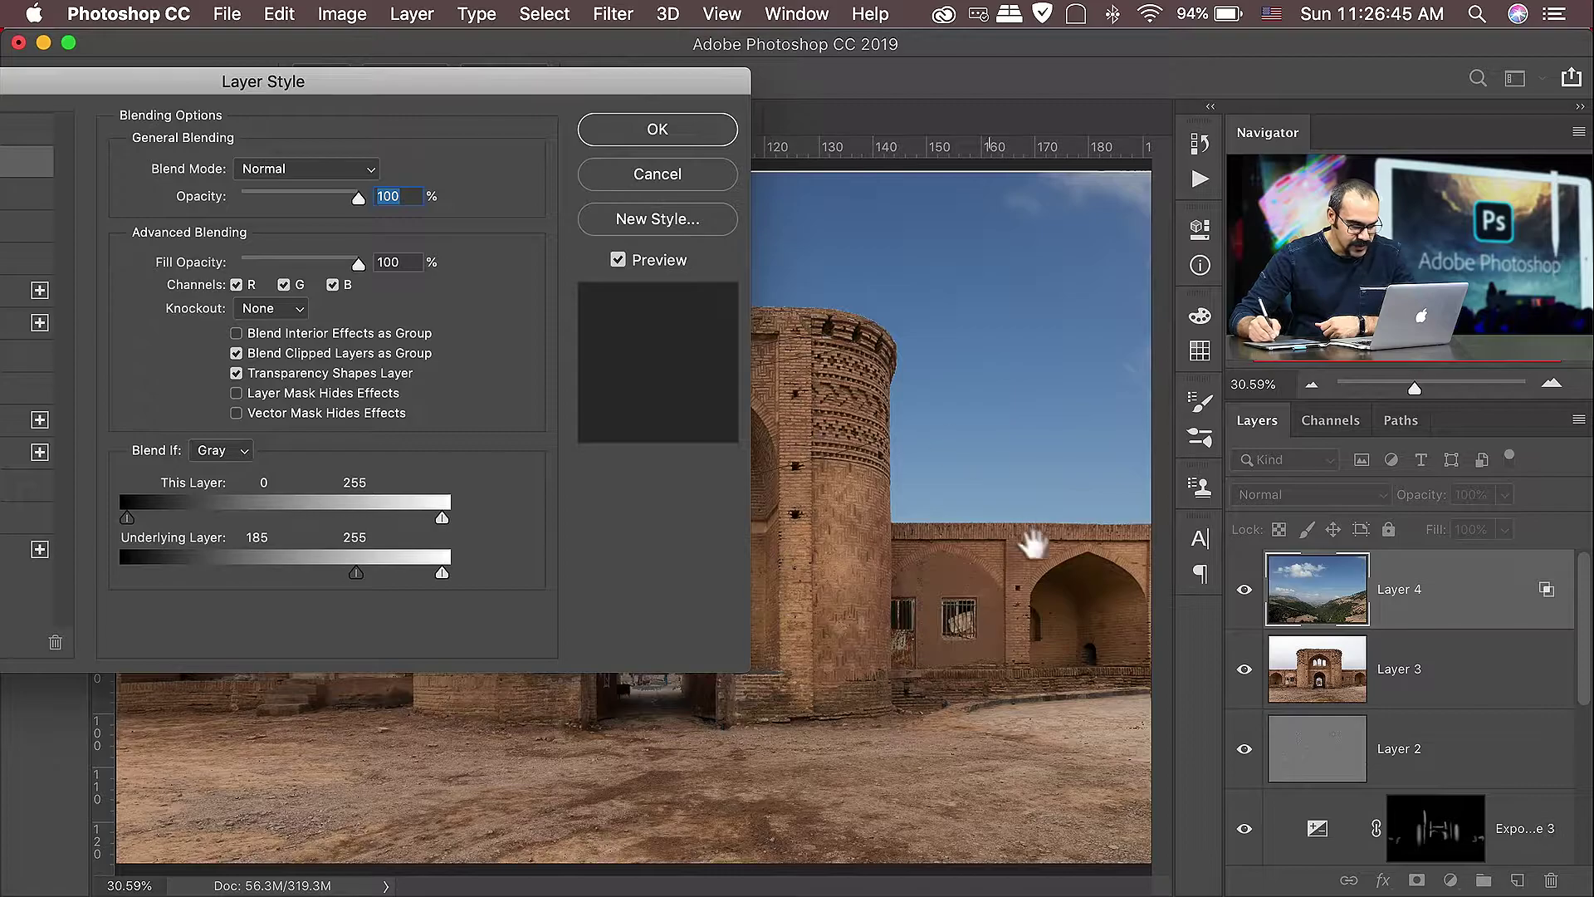
left_click_drag(581, 83, 548, 629)
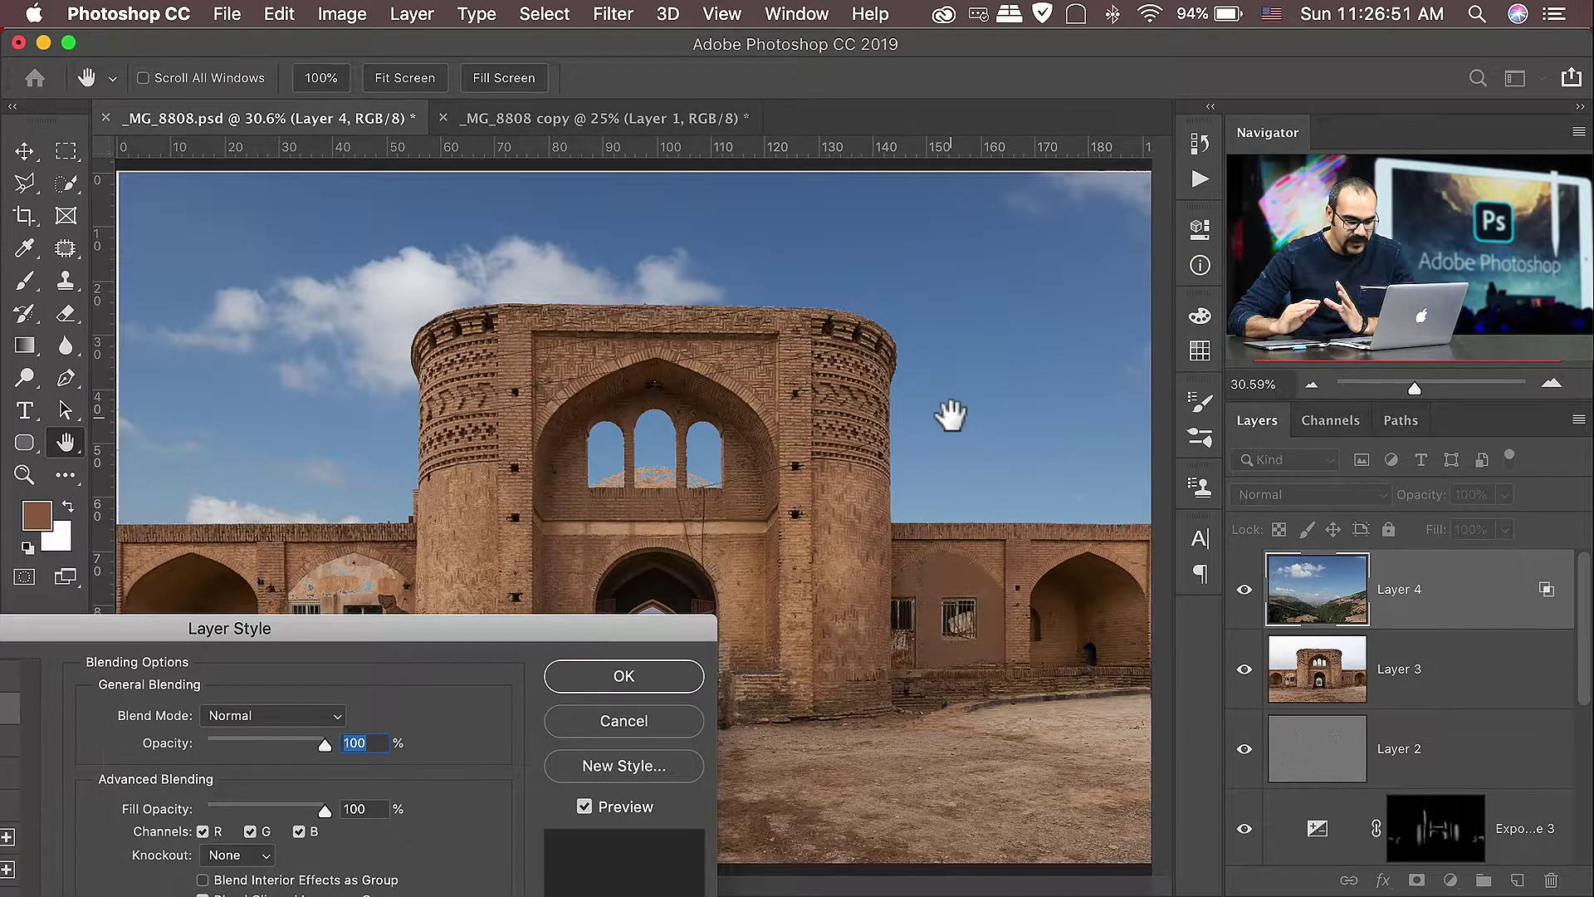
left_click_drag(566, 640, 608, 671)
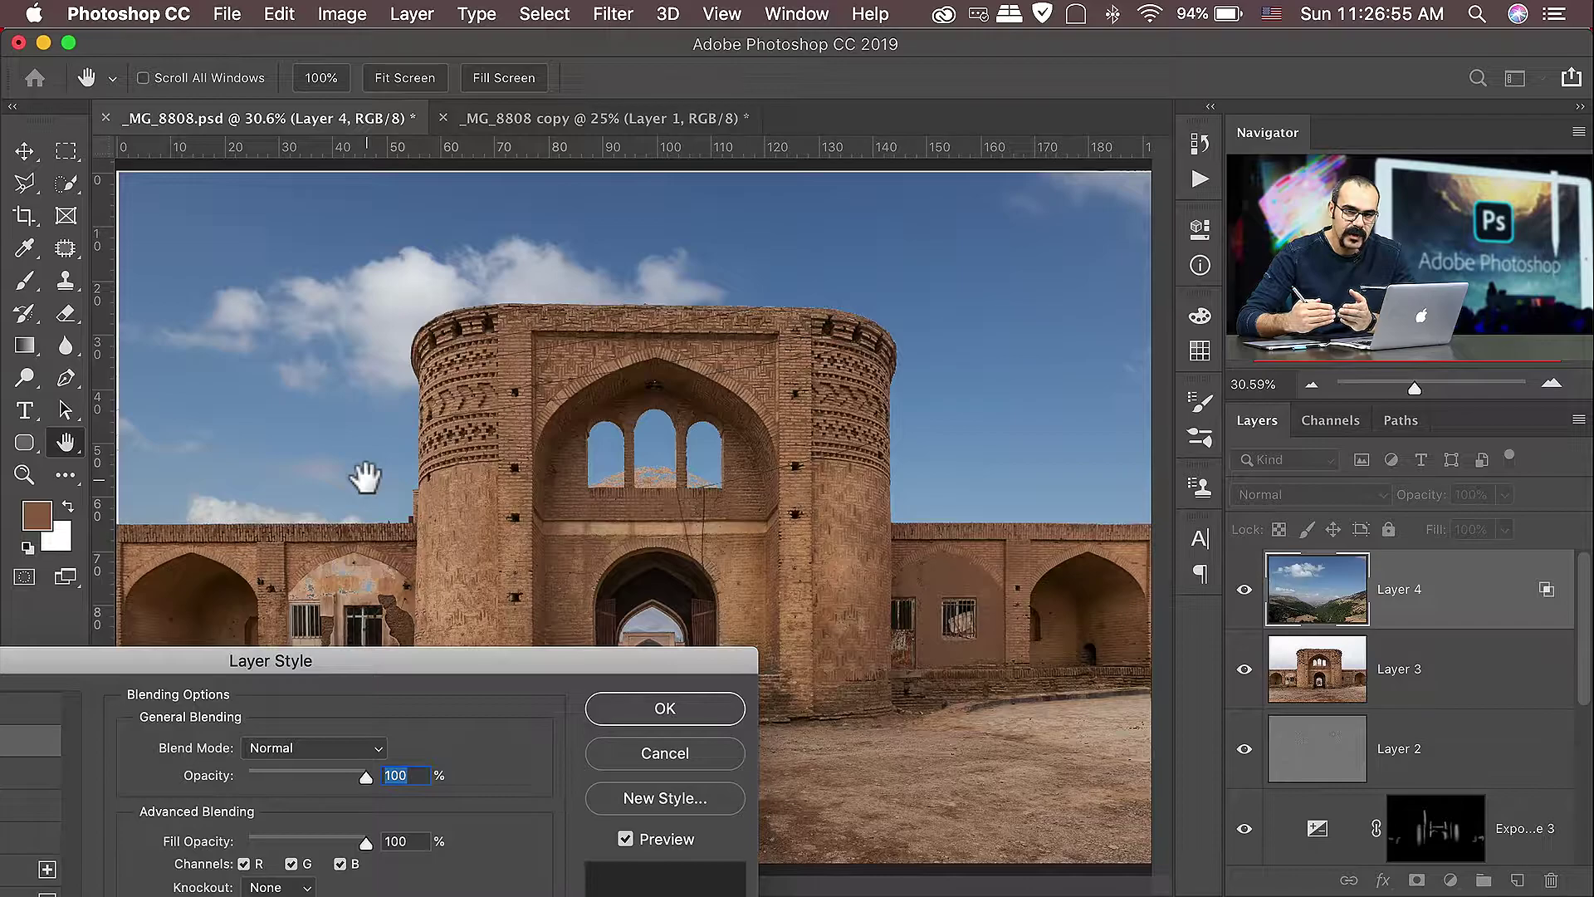
left_click_drag(526, 665, 360, 177)
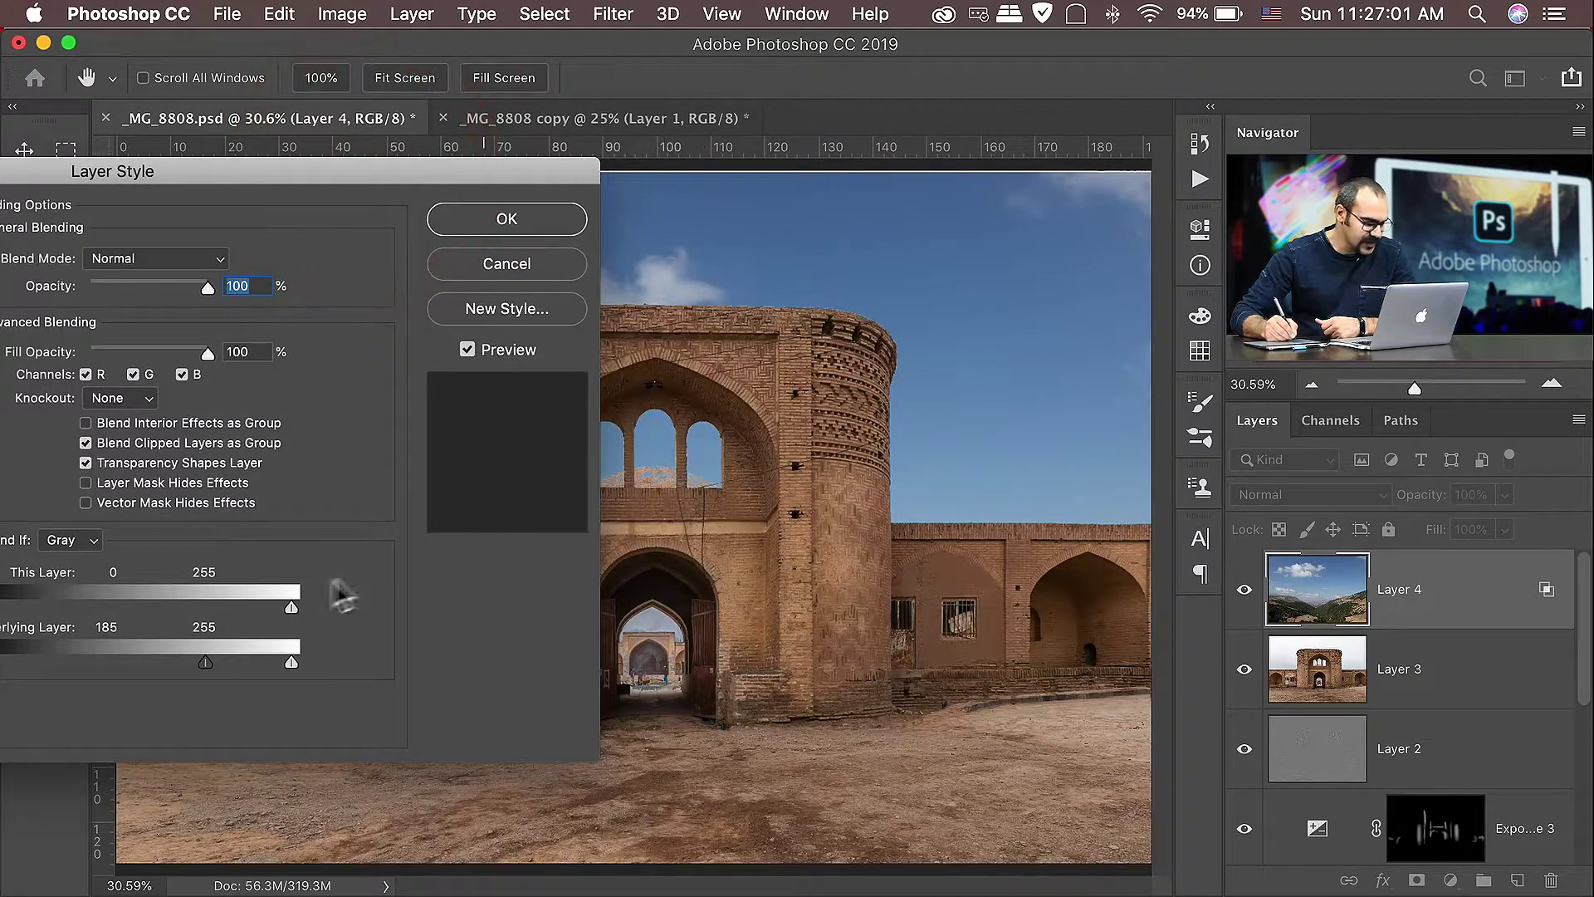
Step: Raise the Underlying Layer black threshold to 206 and examine the brick dome behind the arched windows at 400% zoom
left_click_drag(204, 663, 231, 658)
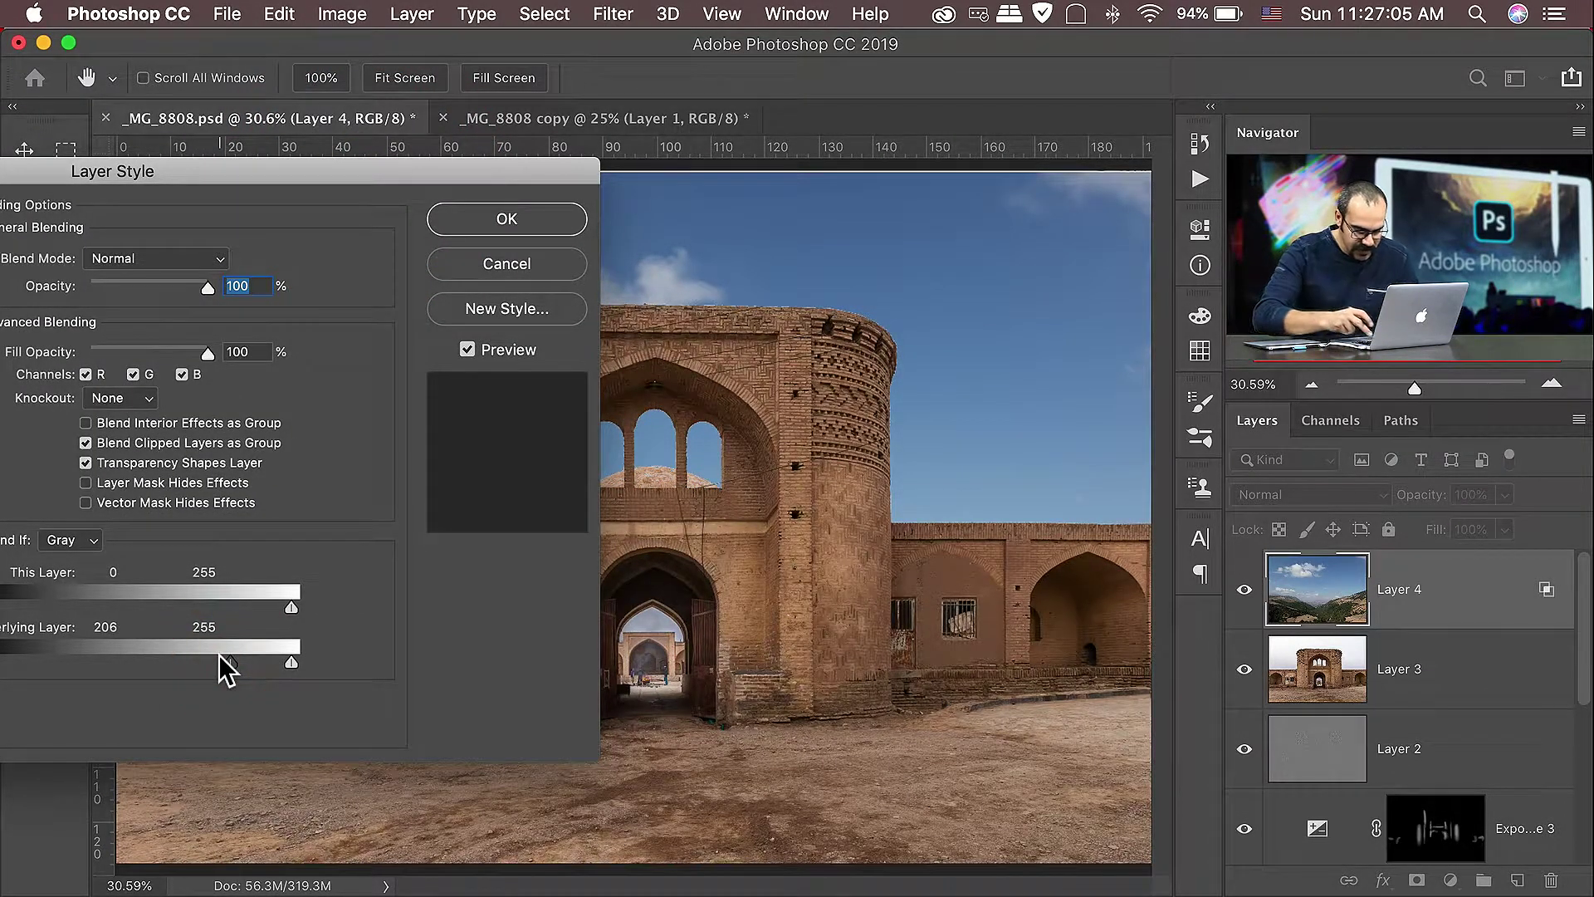
key("super+equal")
key("super+equal")
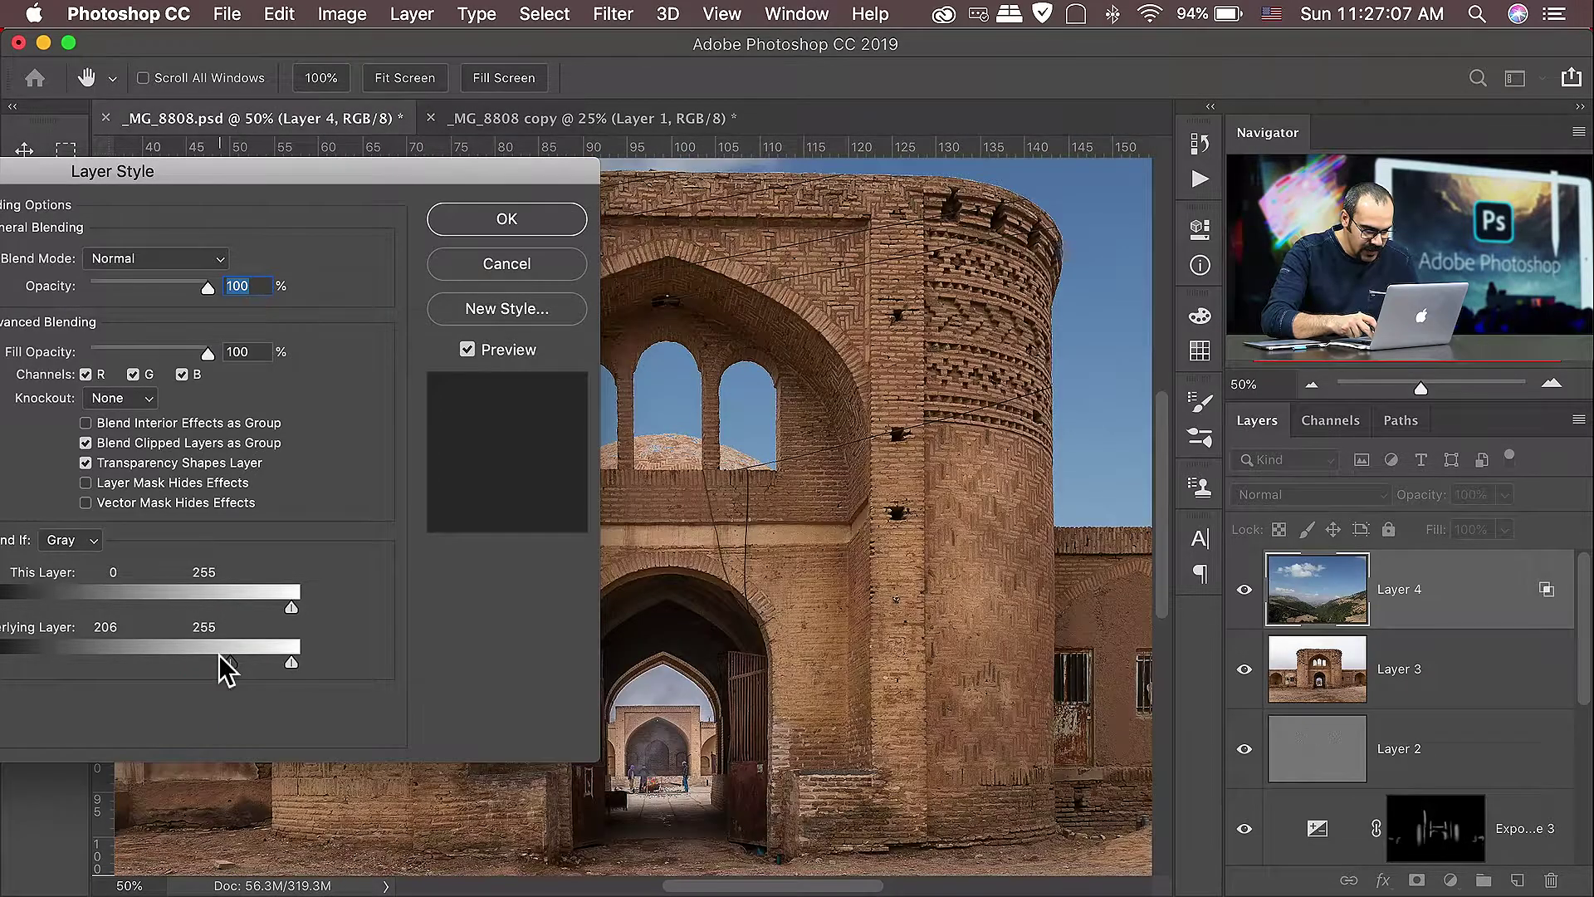
key("super+equal")
key("super+equal")
key("super+equal")
key("super+equal")
key("super+equal")
left_click_drag(833, 365, 676, 755)
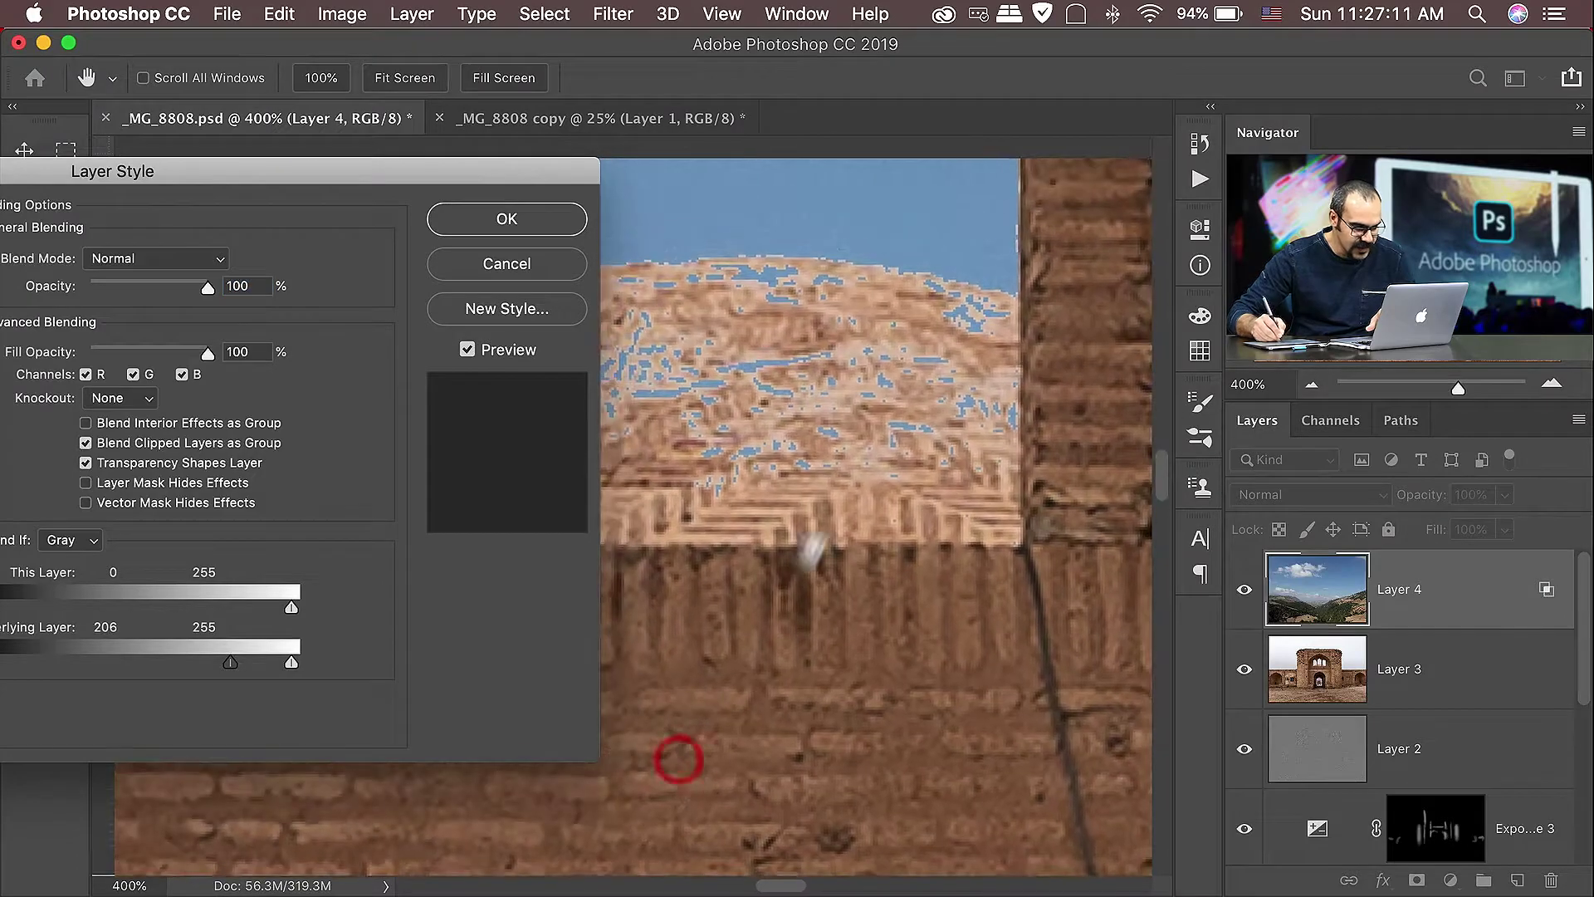
left_click_drag(926, 565, 959, 416)
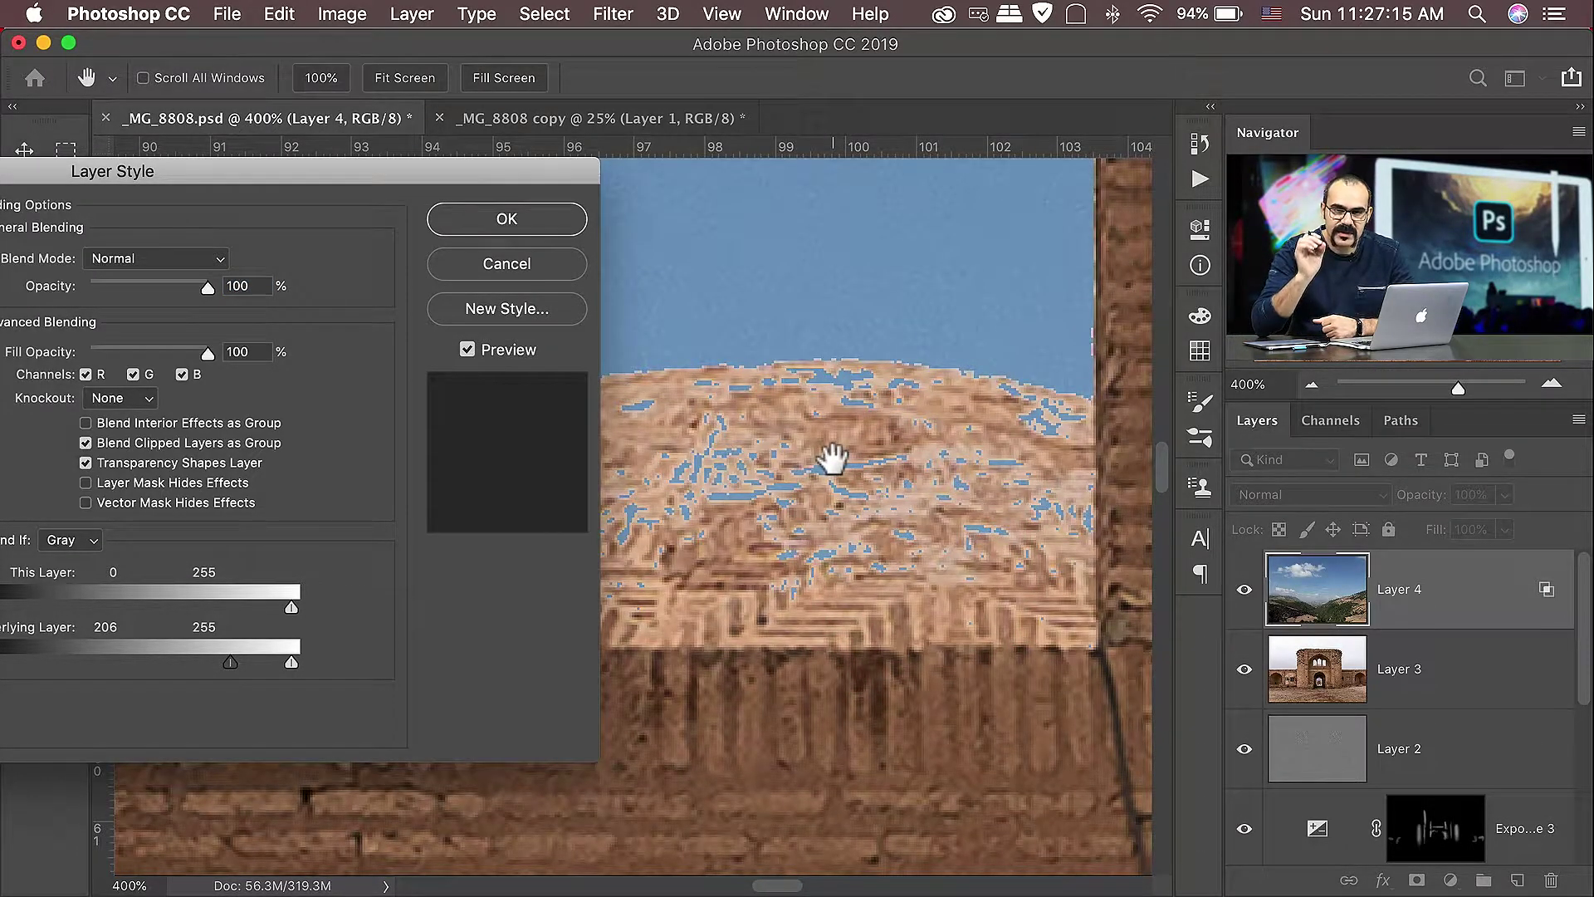
left_click_drag(358, 173, 456, 119)
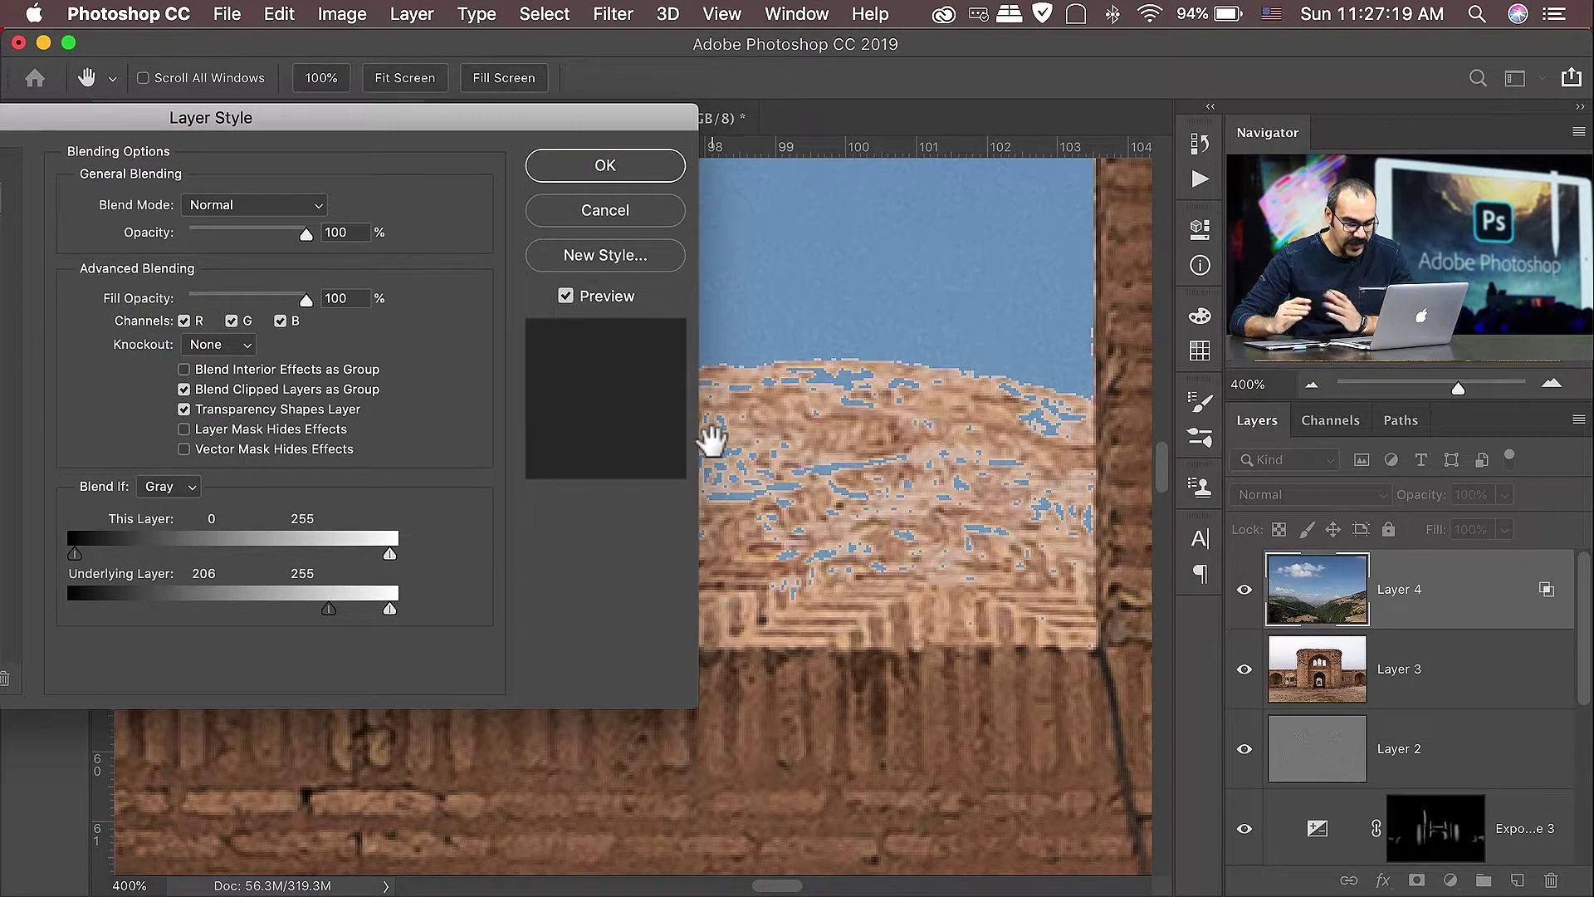
Step: Try splitting the Underlying Layer black threshold to 146 / 215, and discard all of Layer 4's blending changes
mouse_move(327, 609)
left_mouse_down()
mouse_move(296, 610)
mouse_move(304, 629)
mouse_move(356, 611)
mouse_move(311, 611)
mouse_move(331, 610)
left_mouse_up()
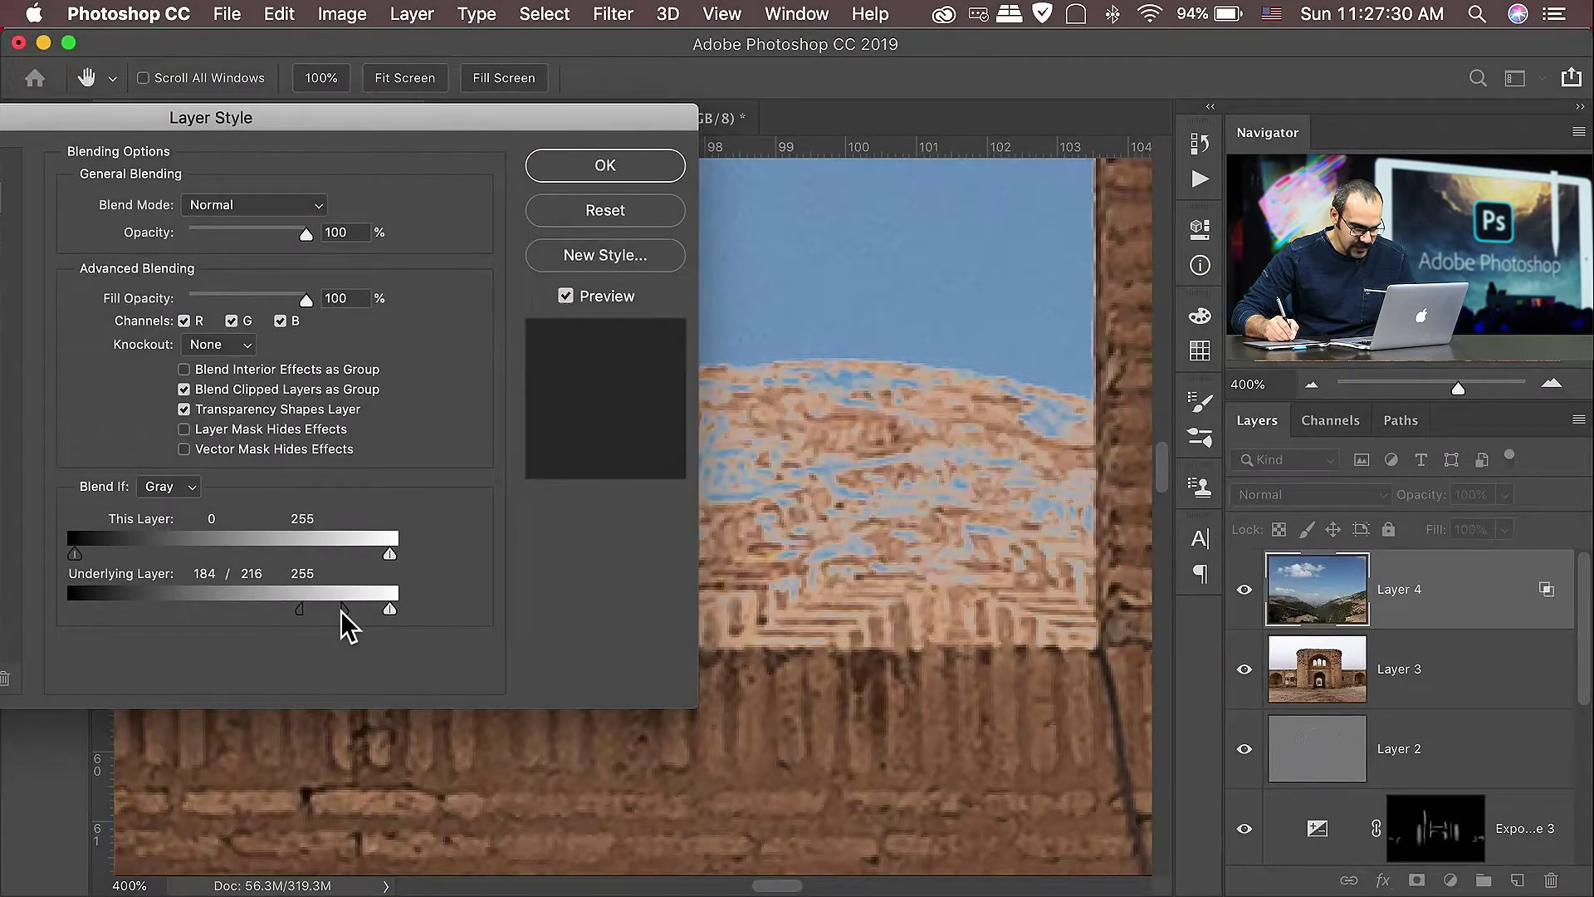
left_click(341, 611)
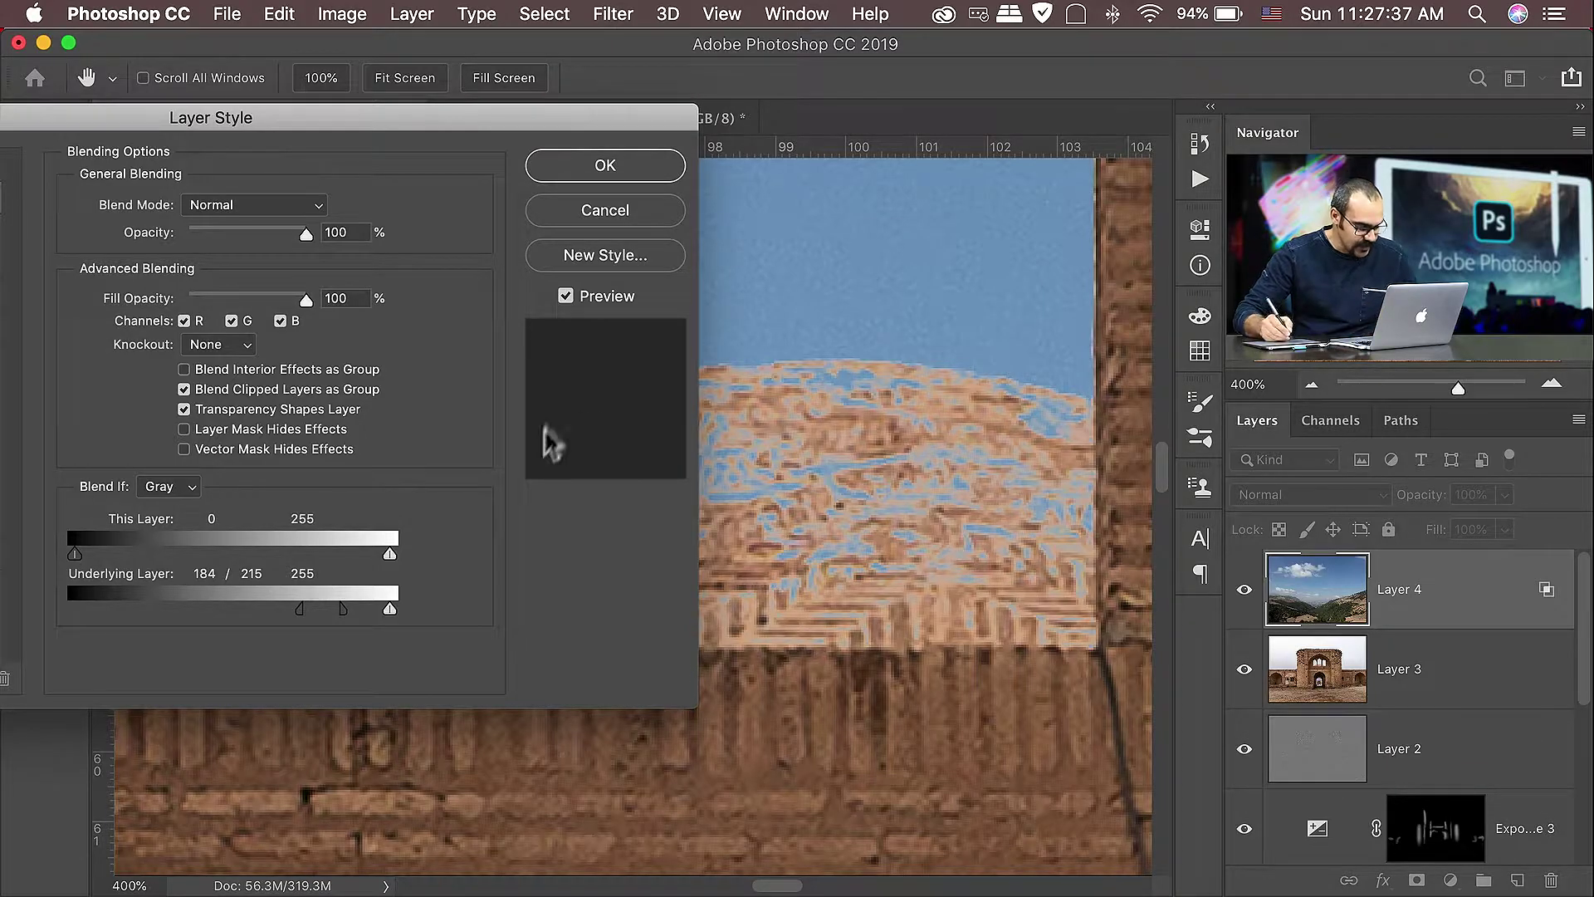
left_click_drag(300, 611, 253, 610)
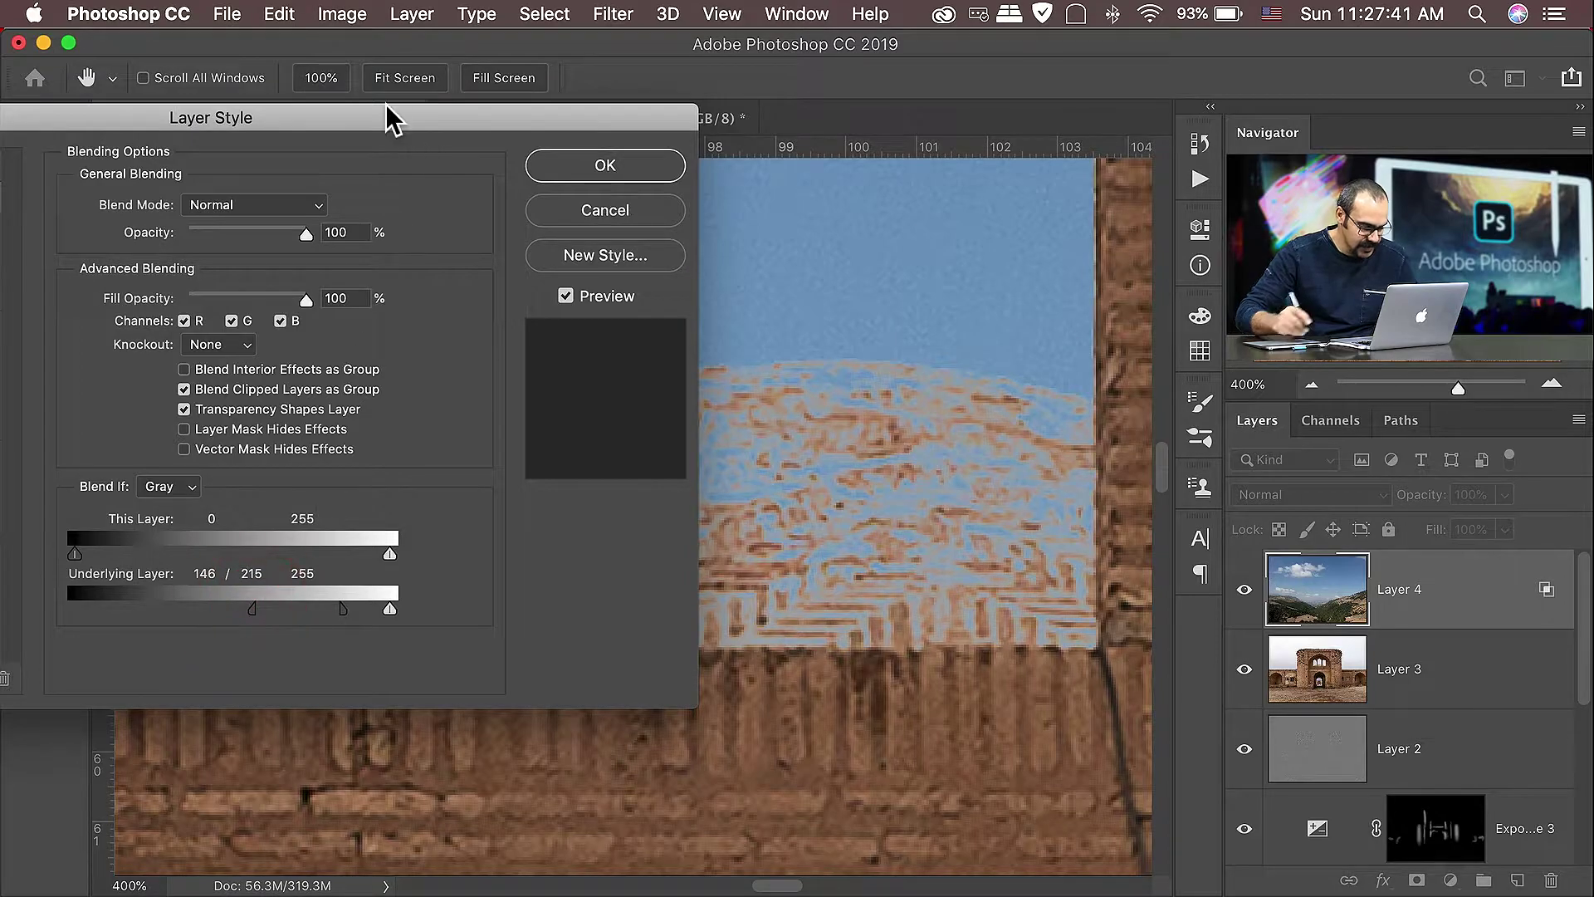
left_click(570, 213)
key("super+0")
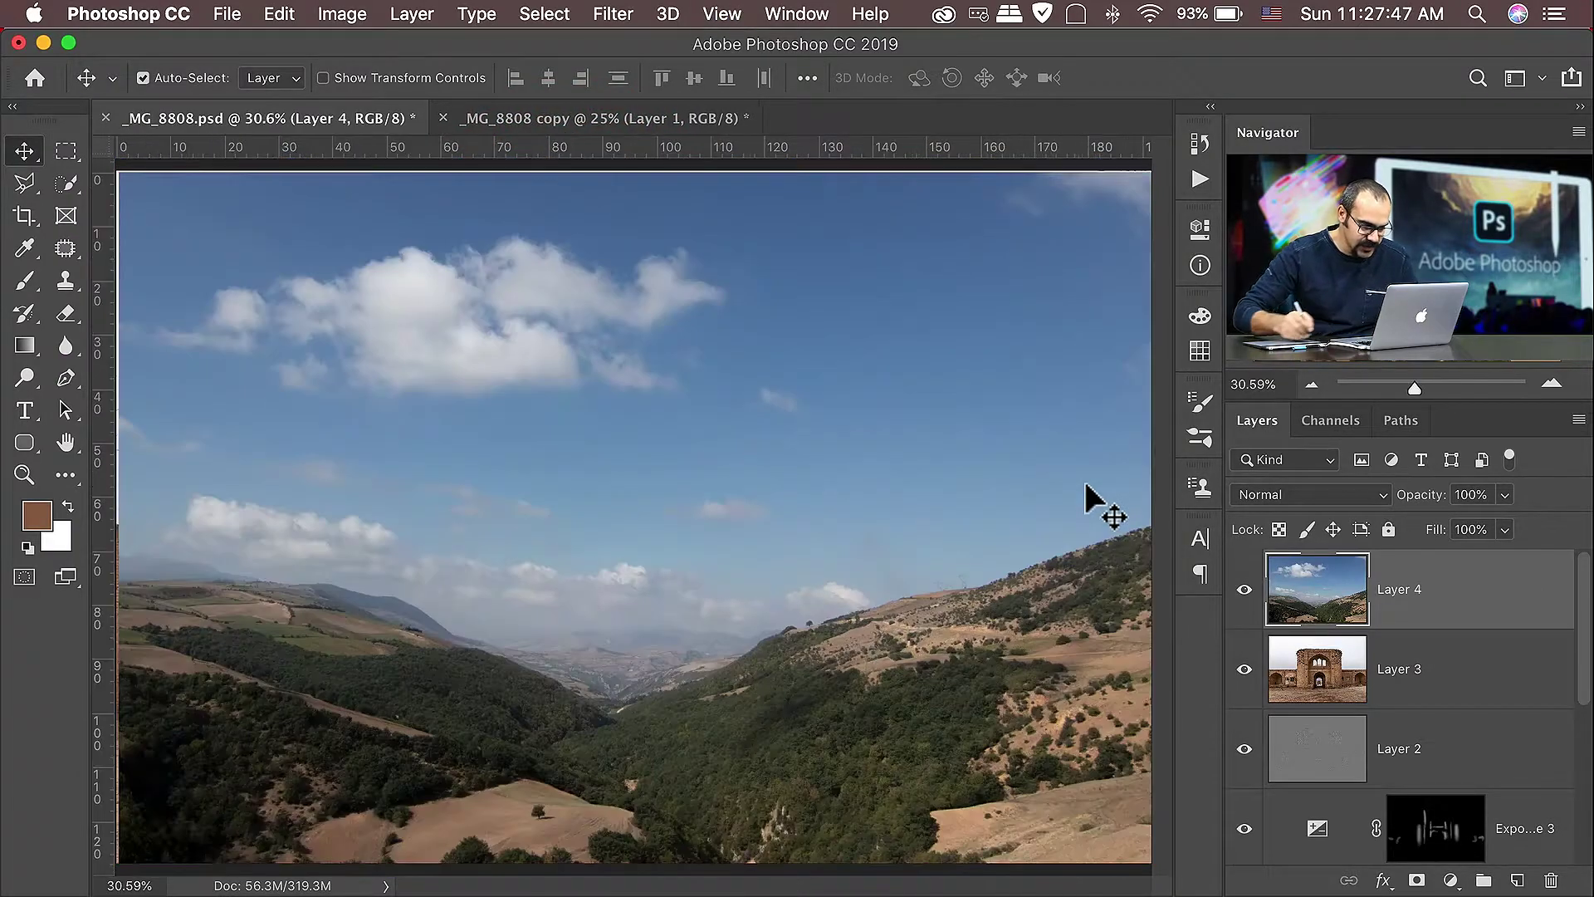
Step: In Layer 4's blending options, split the Underlying Layer black threshold to 155 / 240 and apply the changes
double_click(1493, 616)
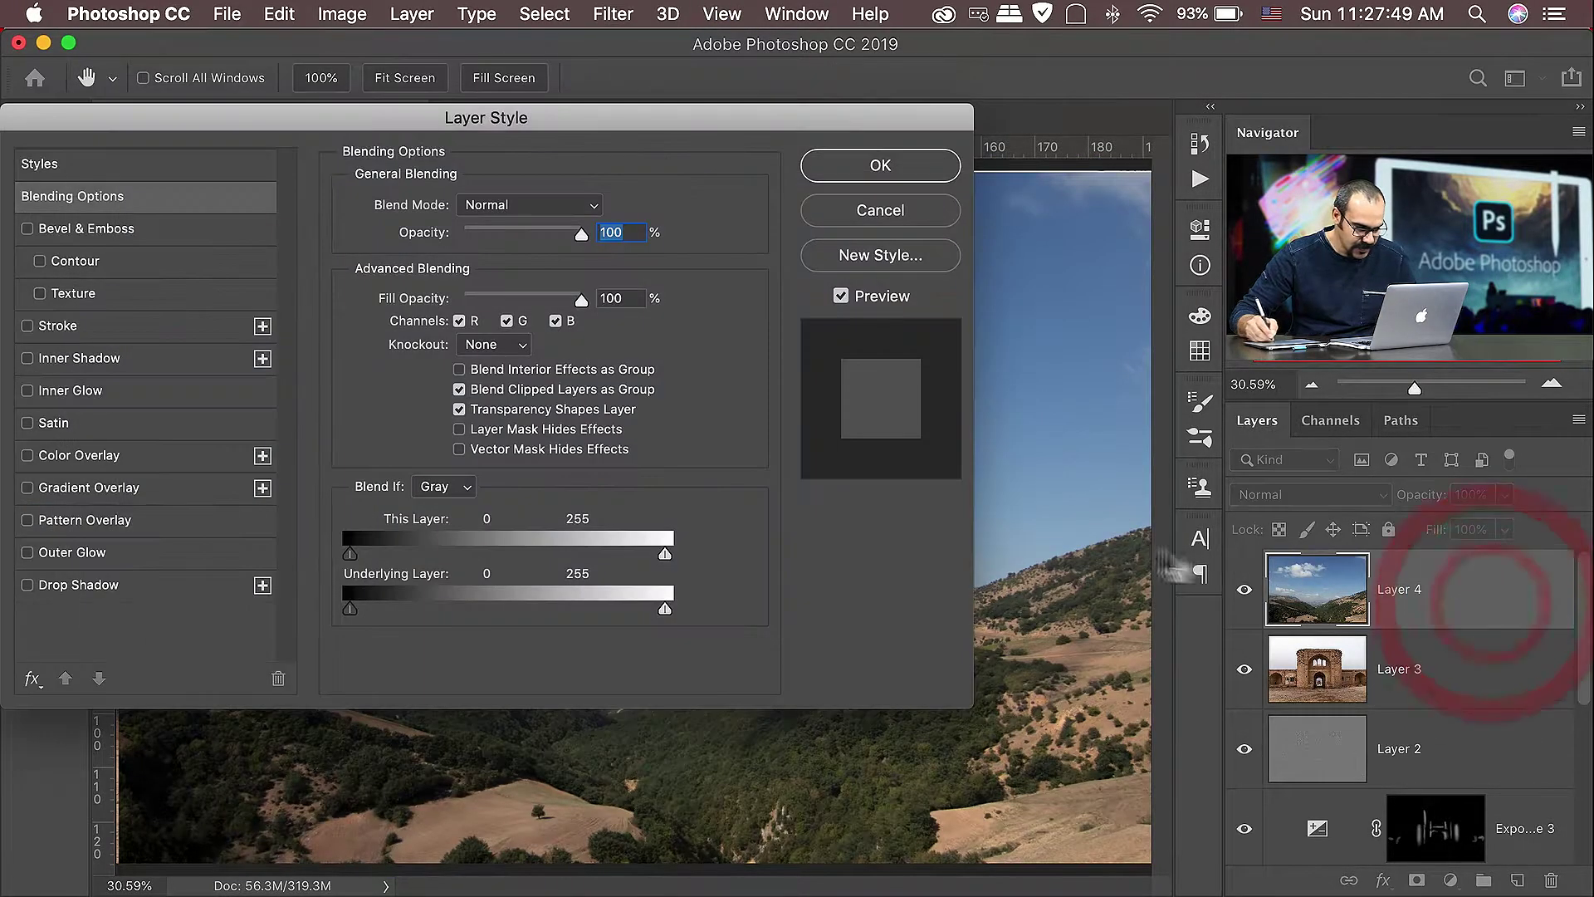
left_click_drag(354, 610, 576, 609)
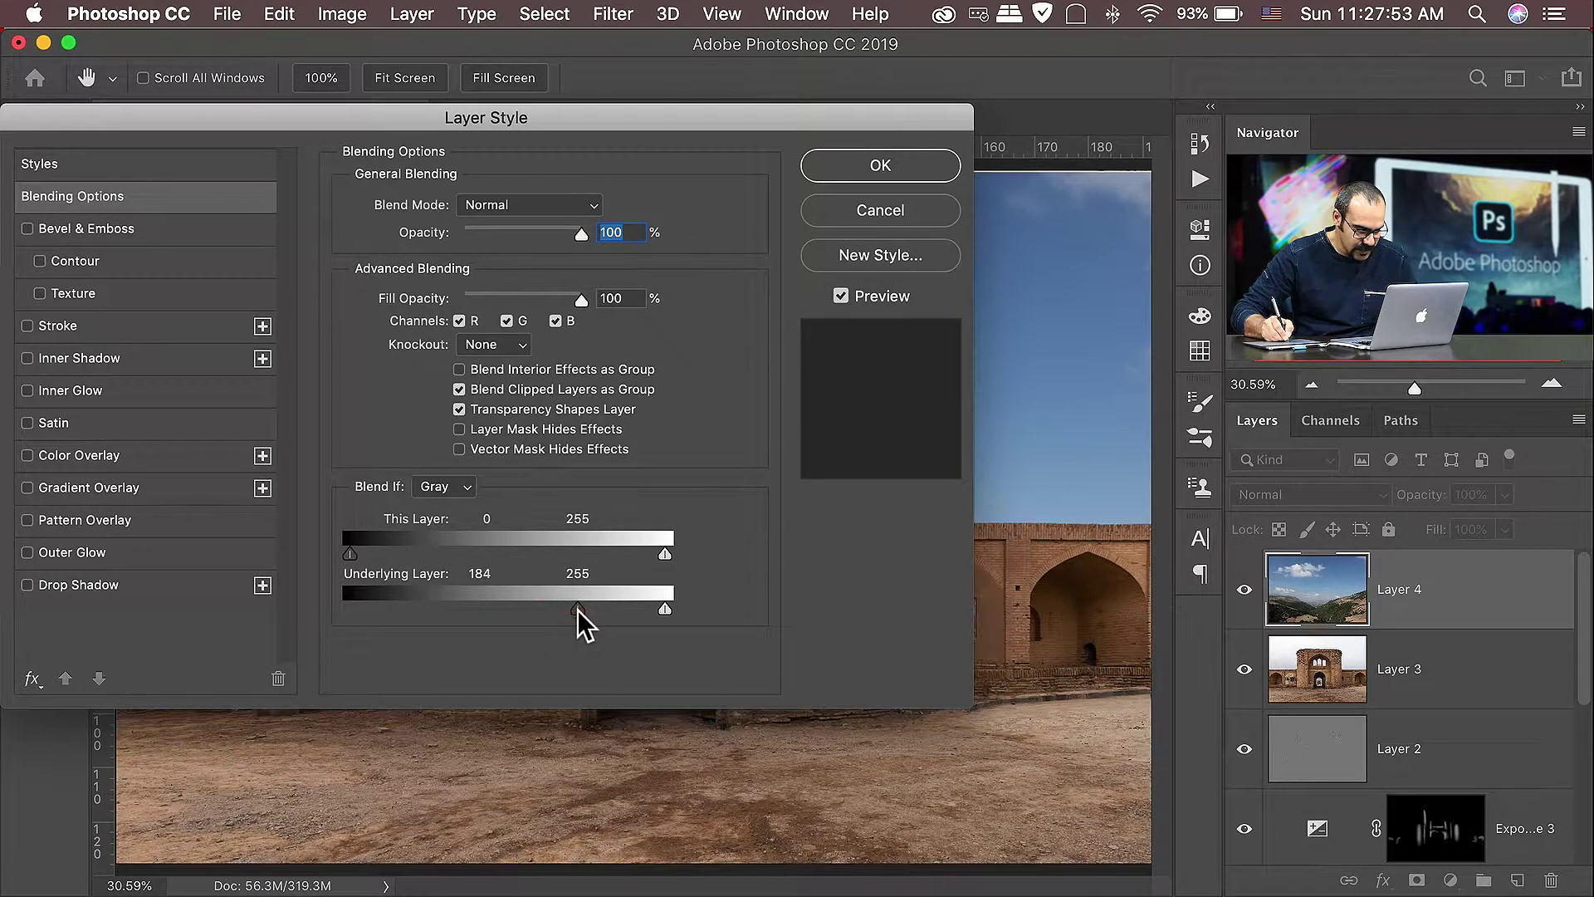
left_click_drag(588, 137, 266, 114)
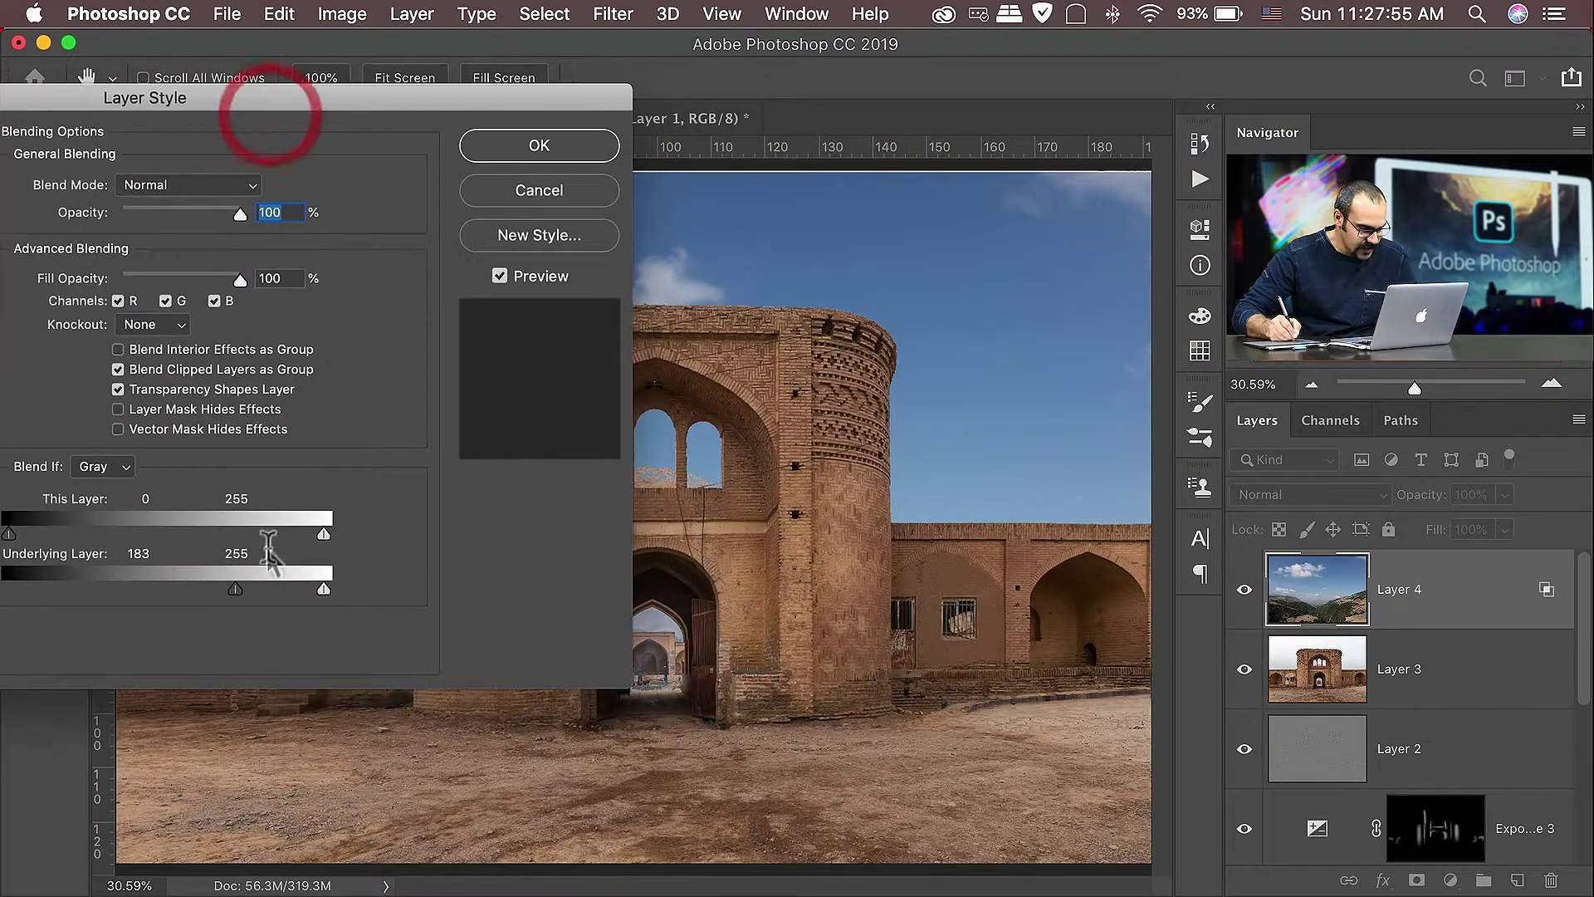
left_click_drag(231, 591, 306, 595)
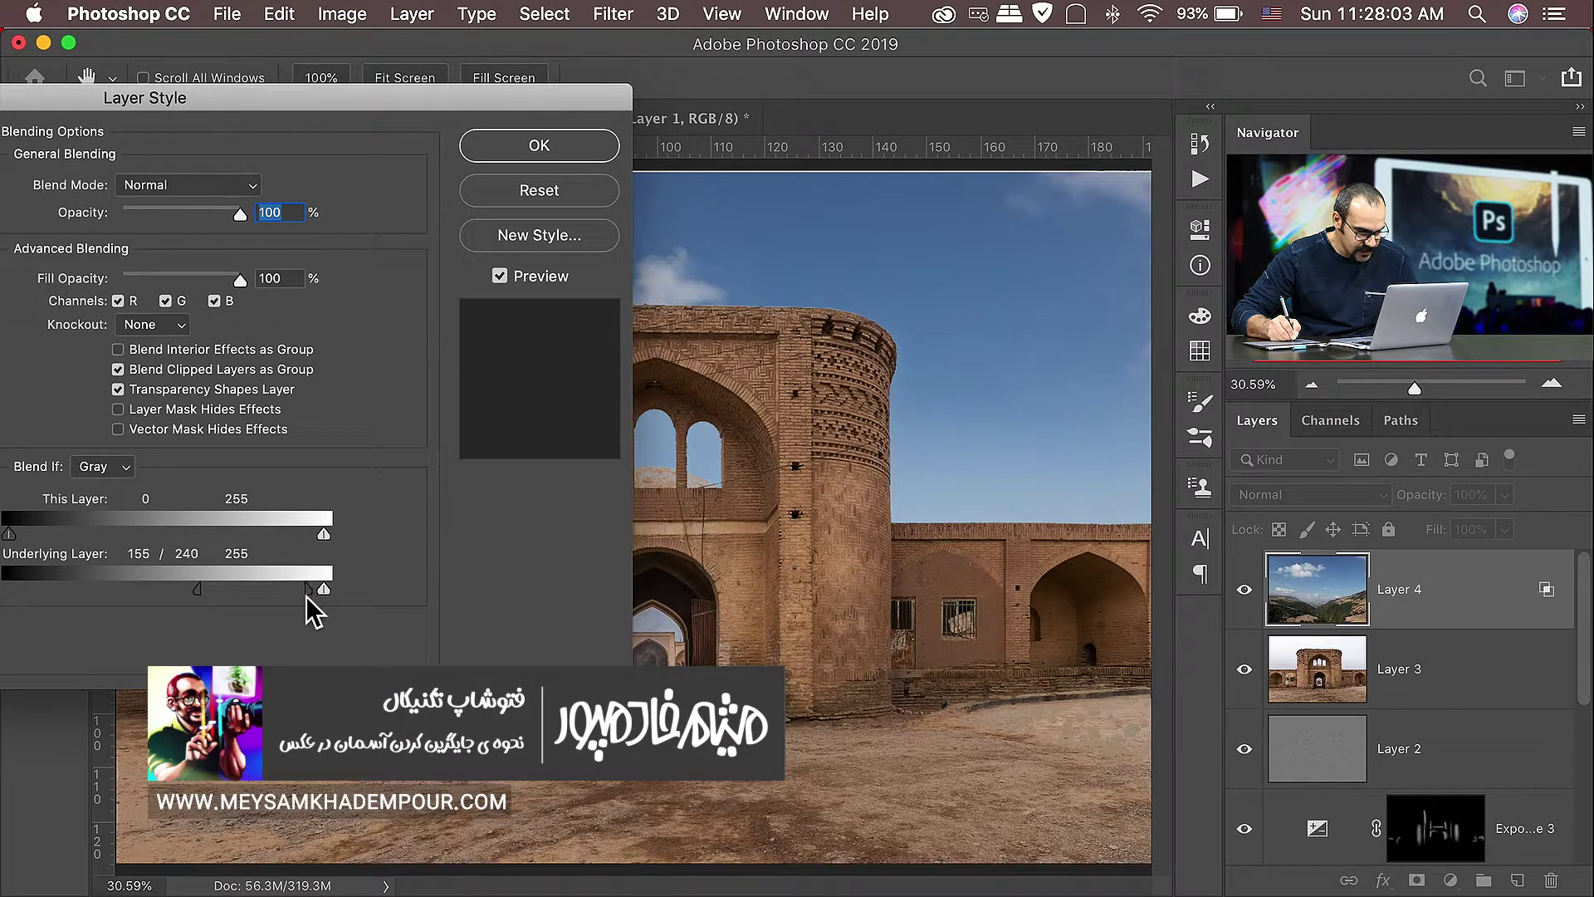
left_click(538, 146)
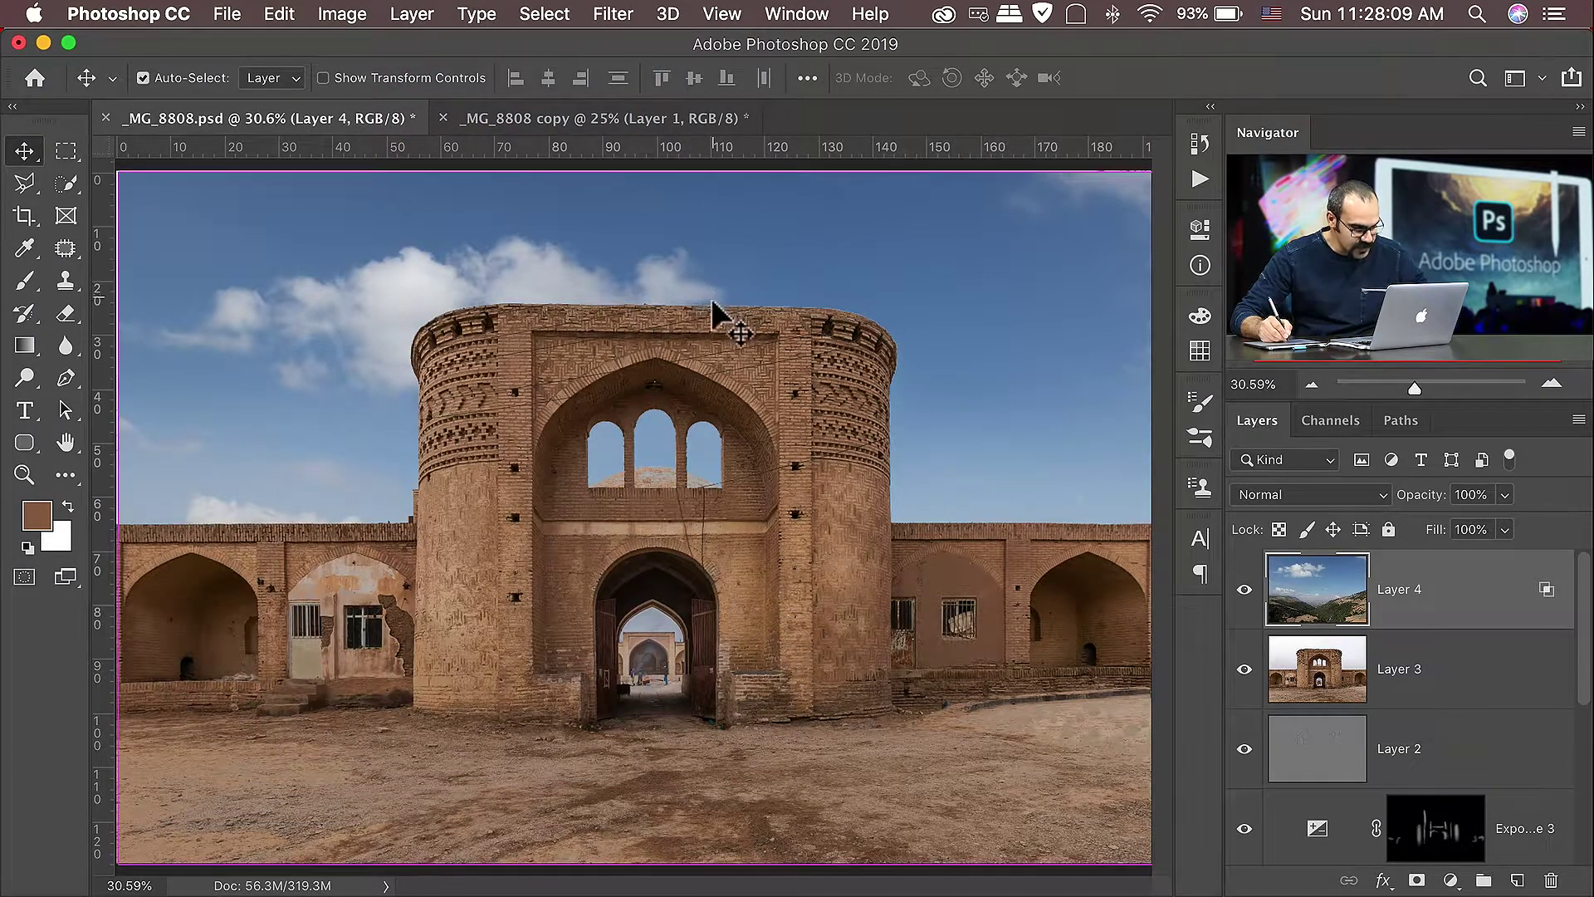
Step: Scale Layer 4 up proportionally to 100.78% so it covers the canvas edges, and lower its opacity to 75%
key("super+t")
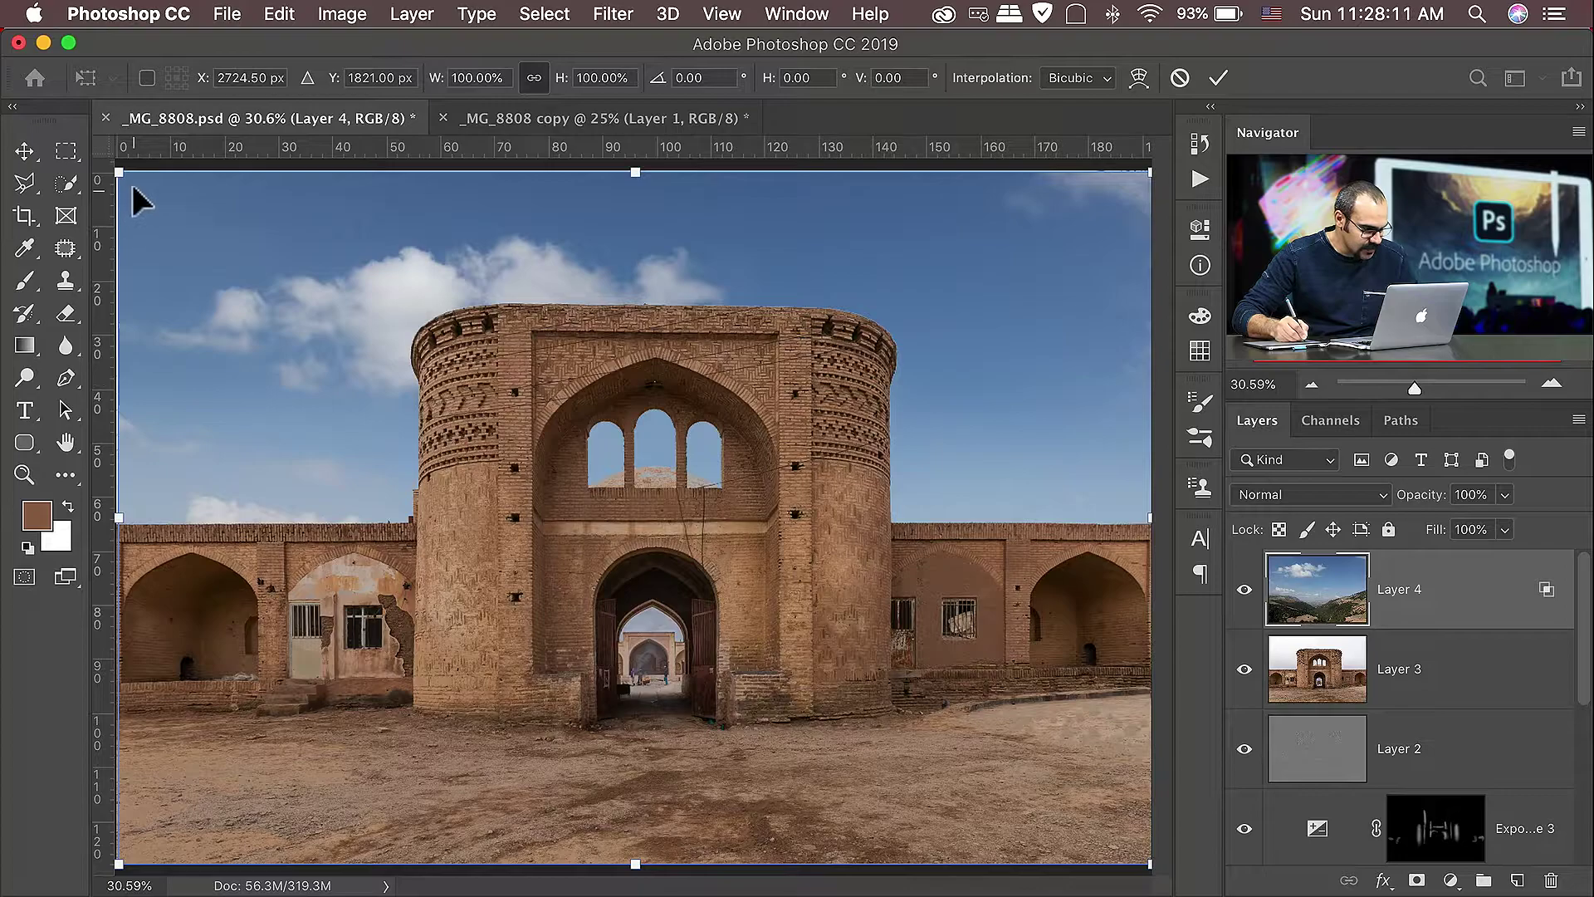
left_click_drag(116, 173, 106, 171)
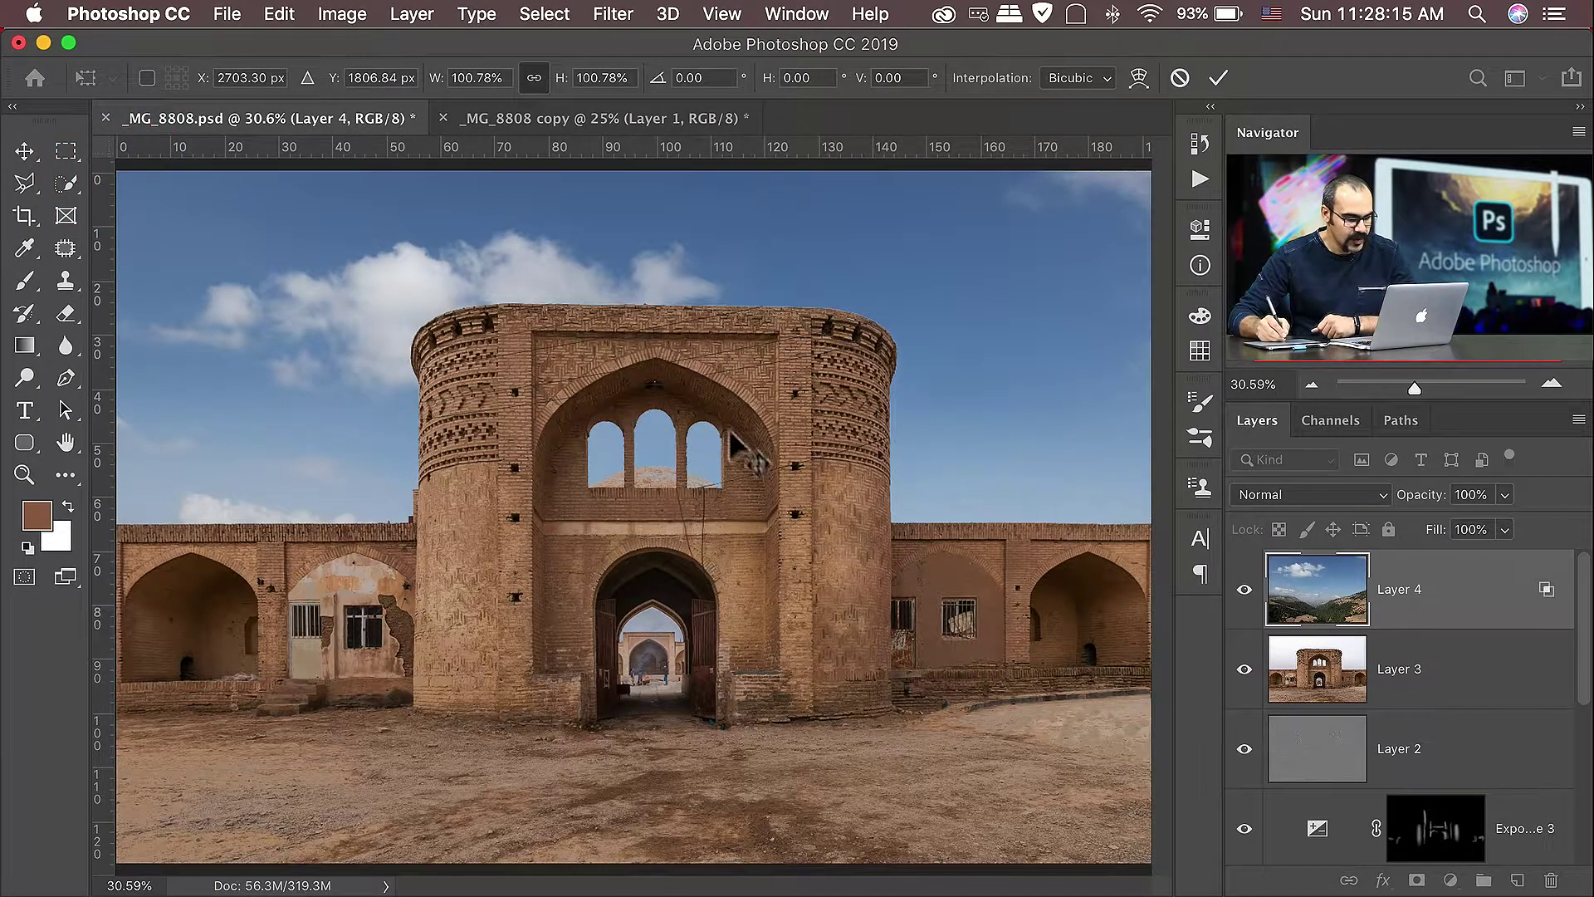
key("Return")
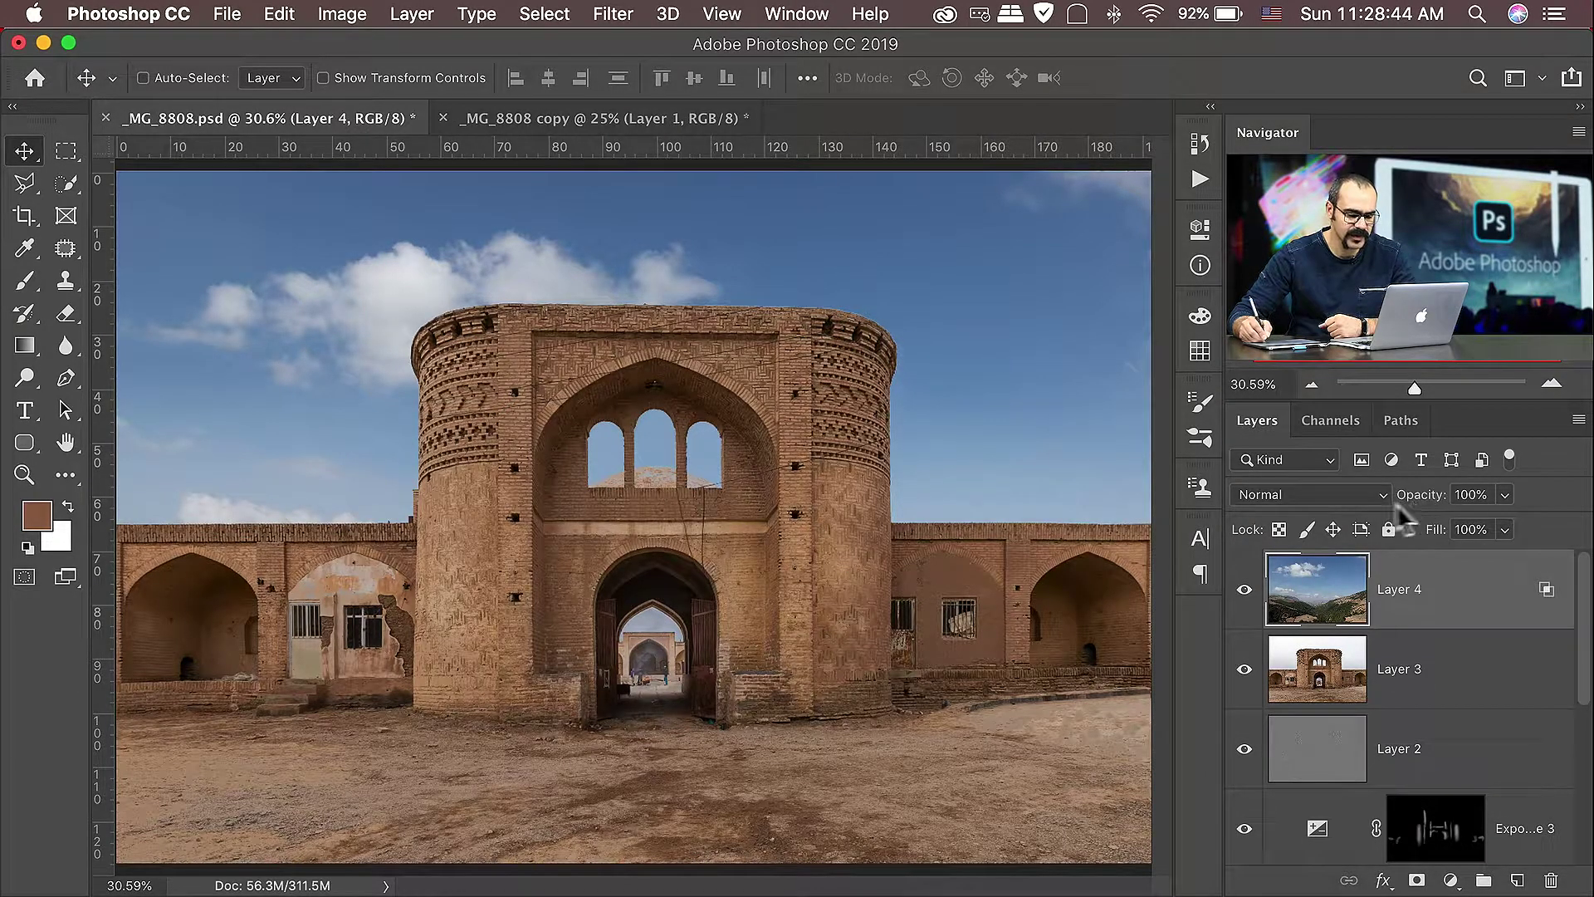
mouse_move(1426, 497)
left_mouse_down()
mouse_move(1388, 496)
mouse_move(1424, 498)
left_mouse_up()
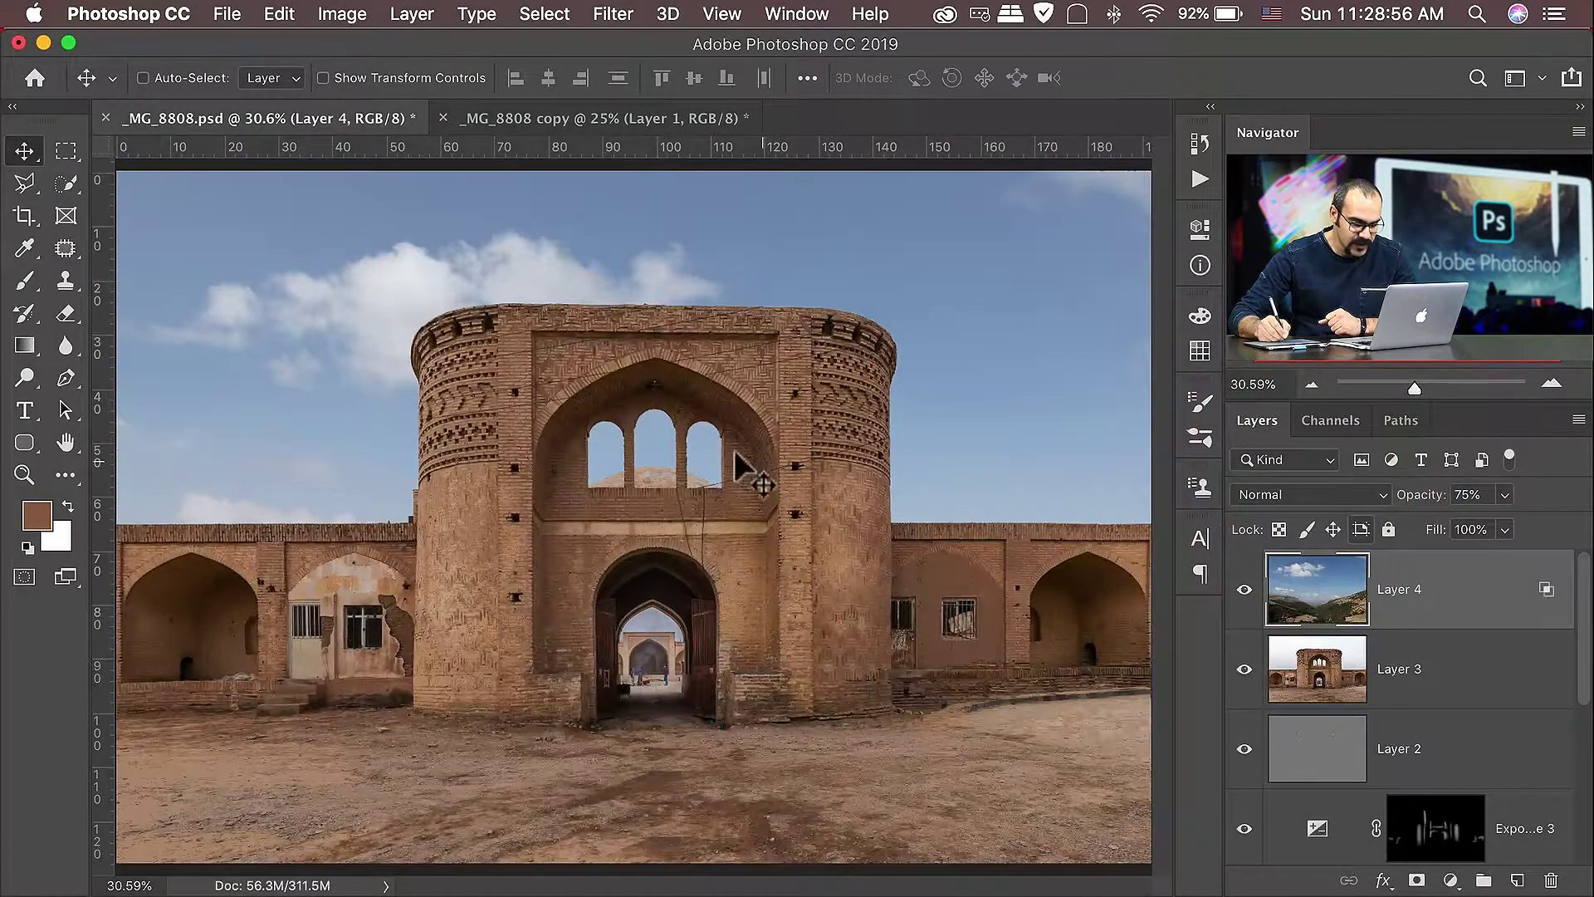
Step: Examine the sky edges along the side wall's roofline, the arched windows and the dome at about 235% zoom
left_click(24, 475)
left_click_drag(339, 464, 465, 549)
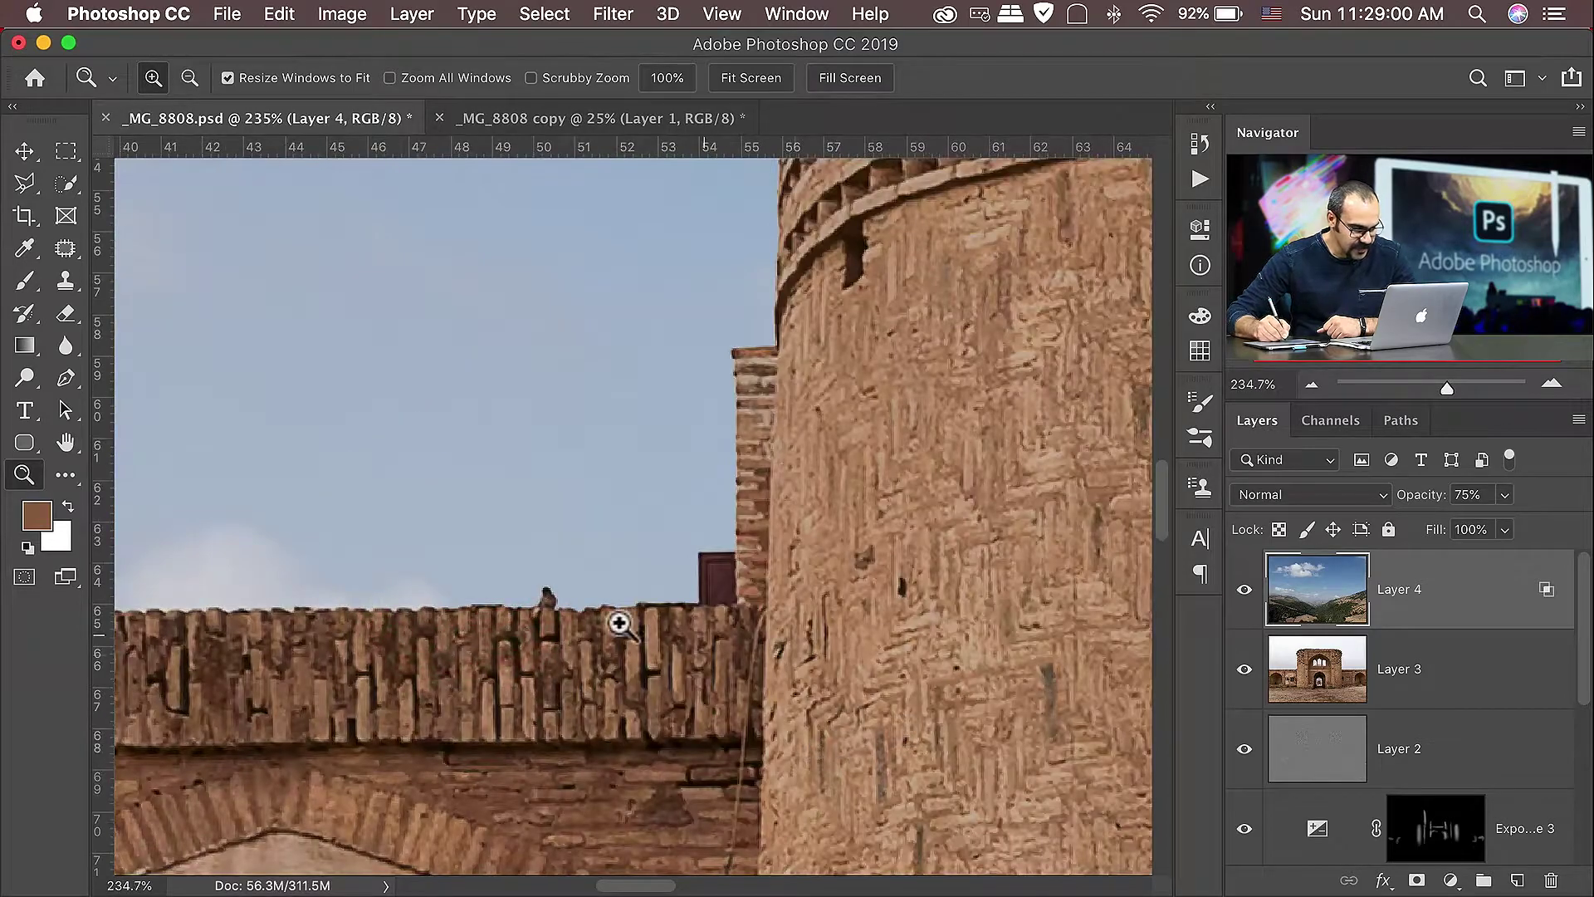
left_click_drag(1097, 642, 552, 634)
left_click_drag(908, 612, 481, 640)
left_click_drag(795, 609, 531, 665)
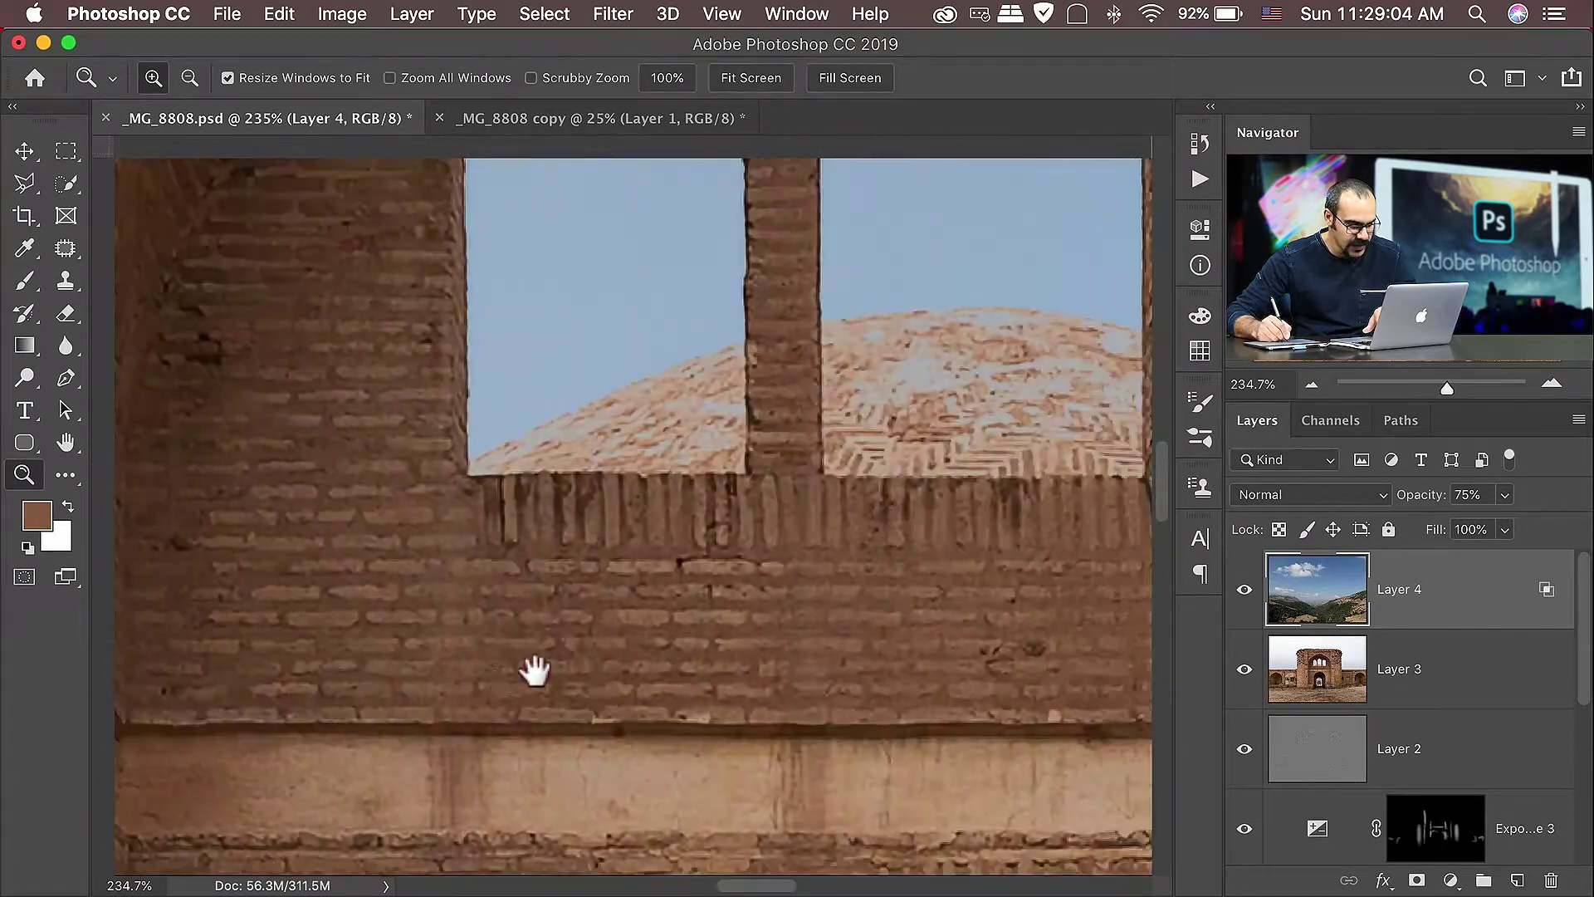
left_click(551, 651)
left_click_drag(918, 502, 742, 538)
left_click(742, 538)
key("ctrl+r")
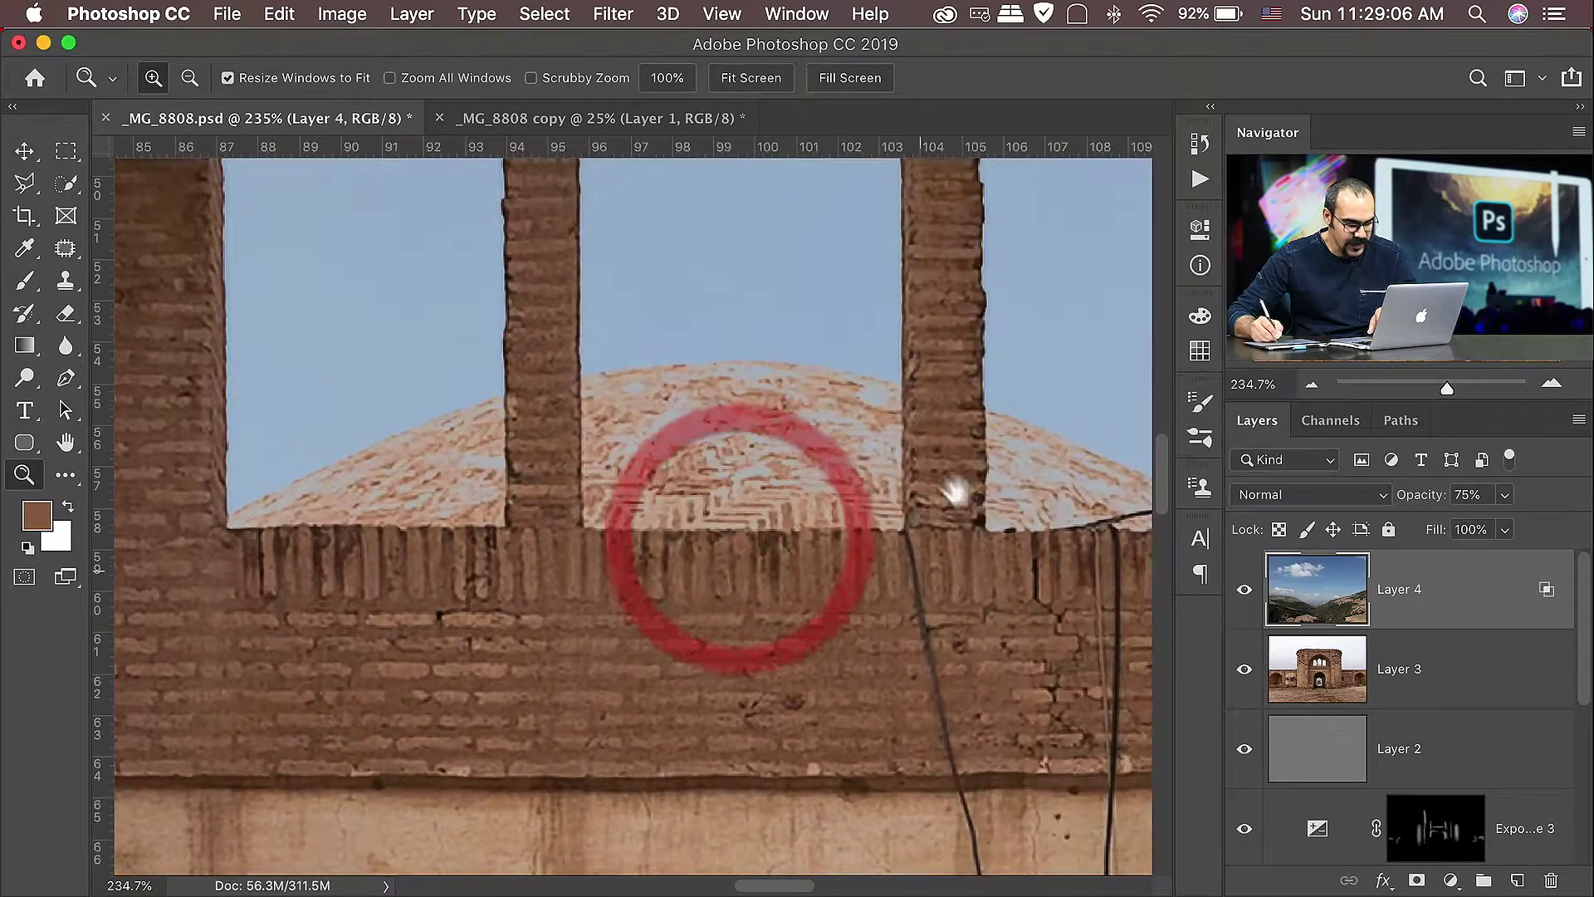
key("super+0")
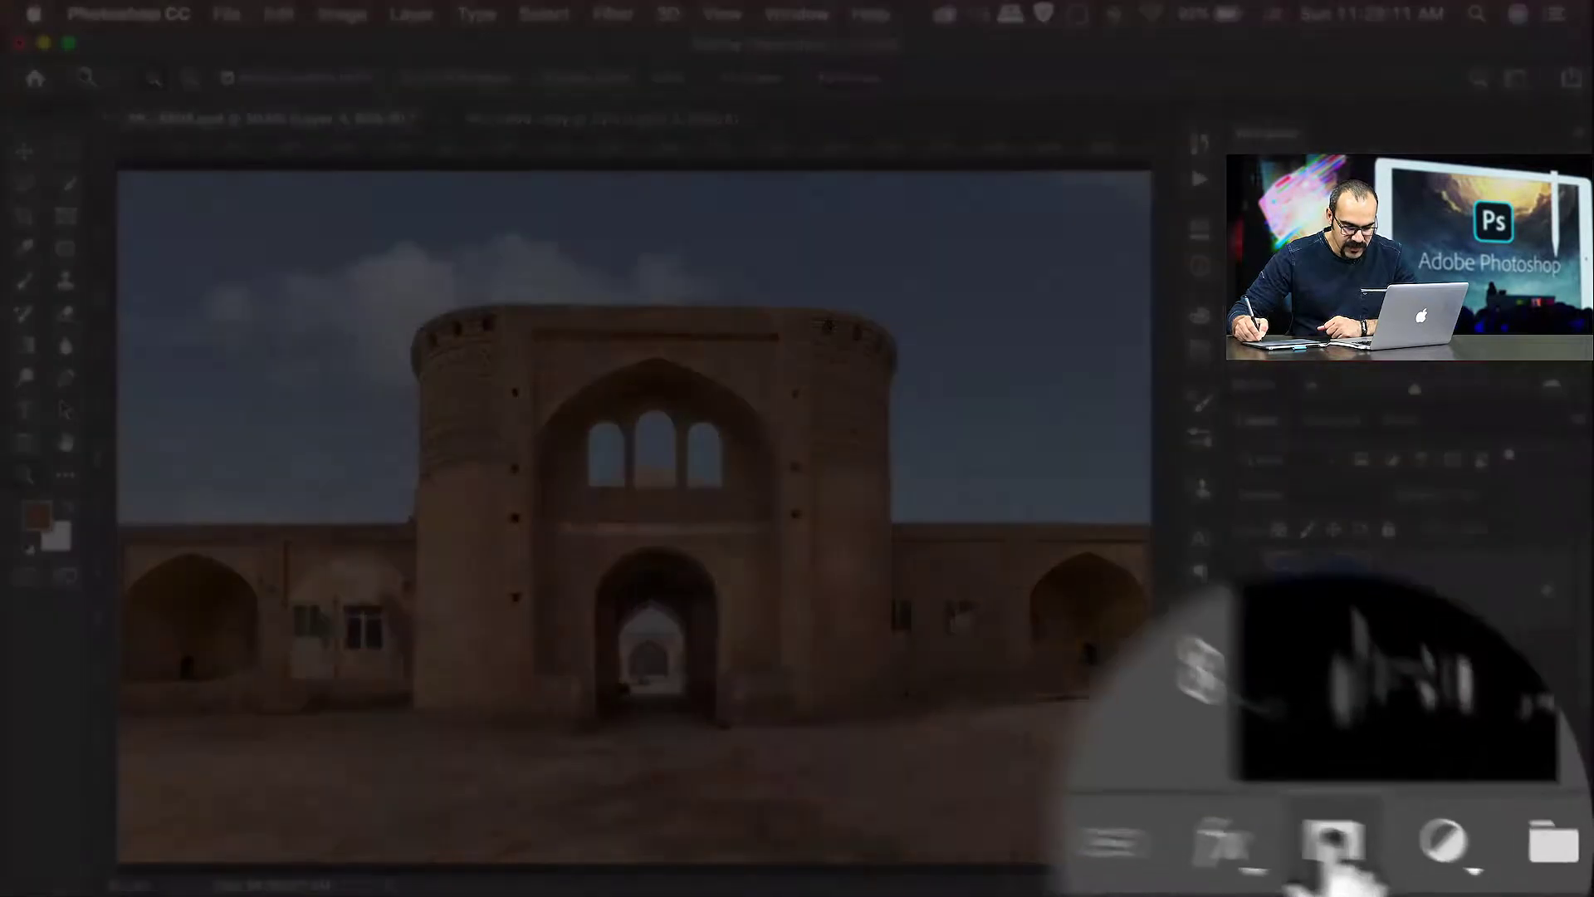
Step: Add a layer mask to Layer 4 and set up a soft black brush with 0% hardness, 100% opacity and 100% flow
left_click(1416, 880)
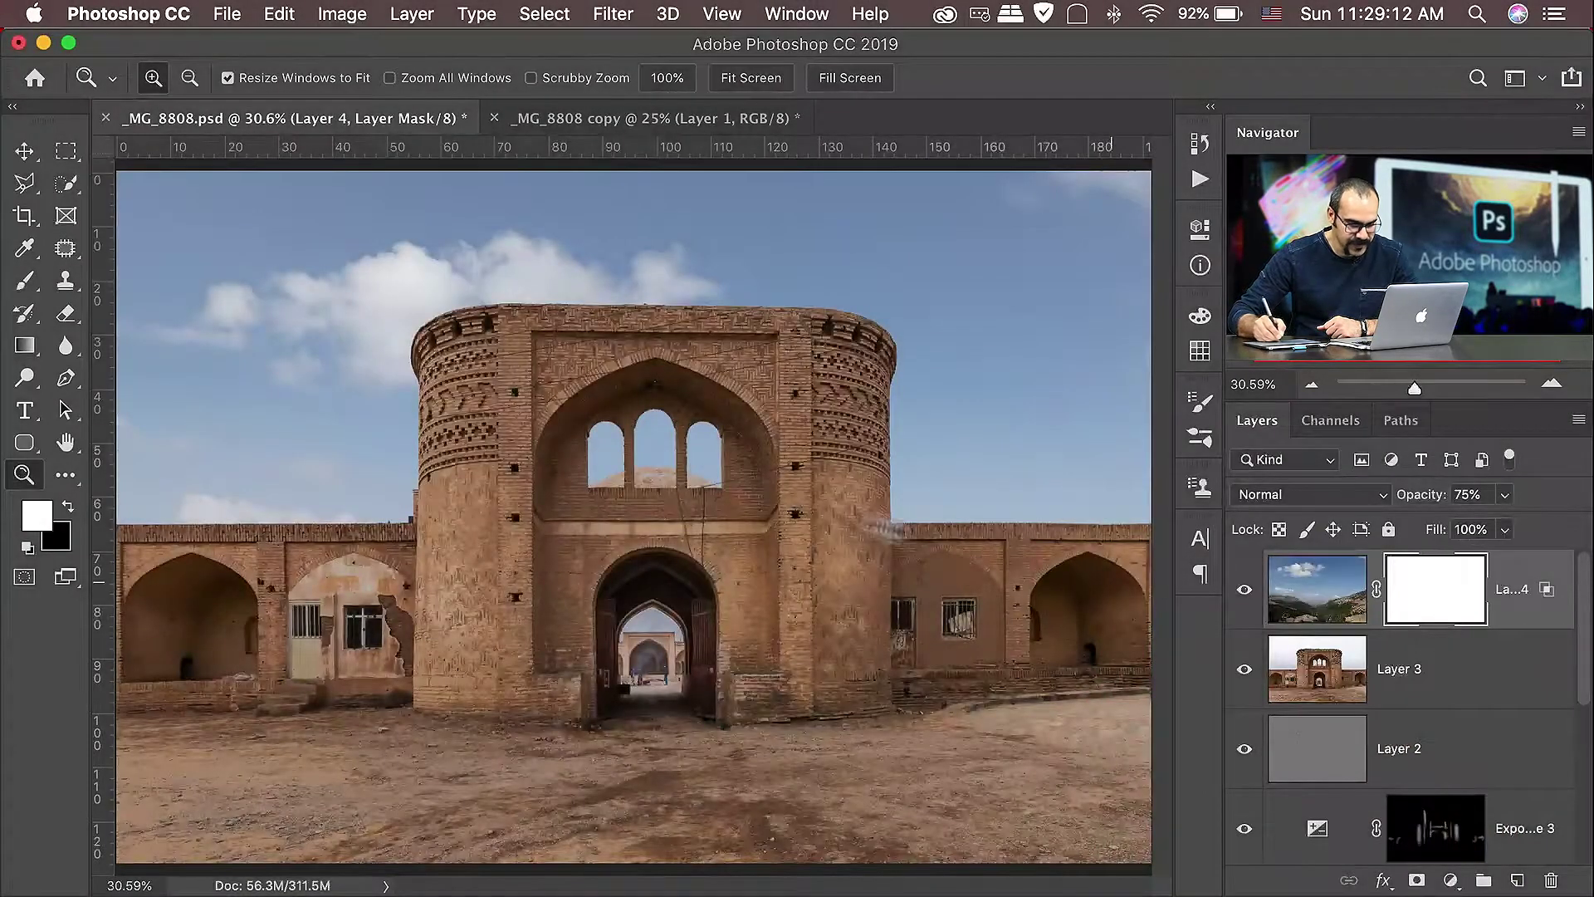
left_click_drag(564, 438, 764, 565)
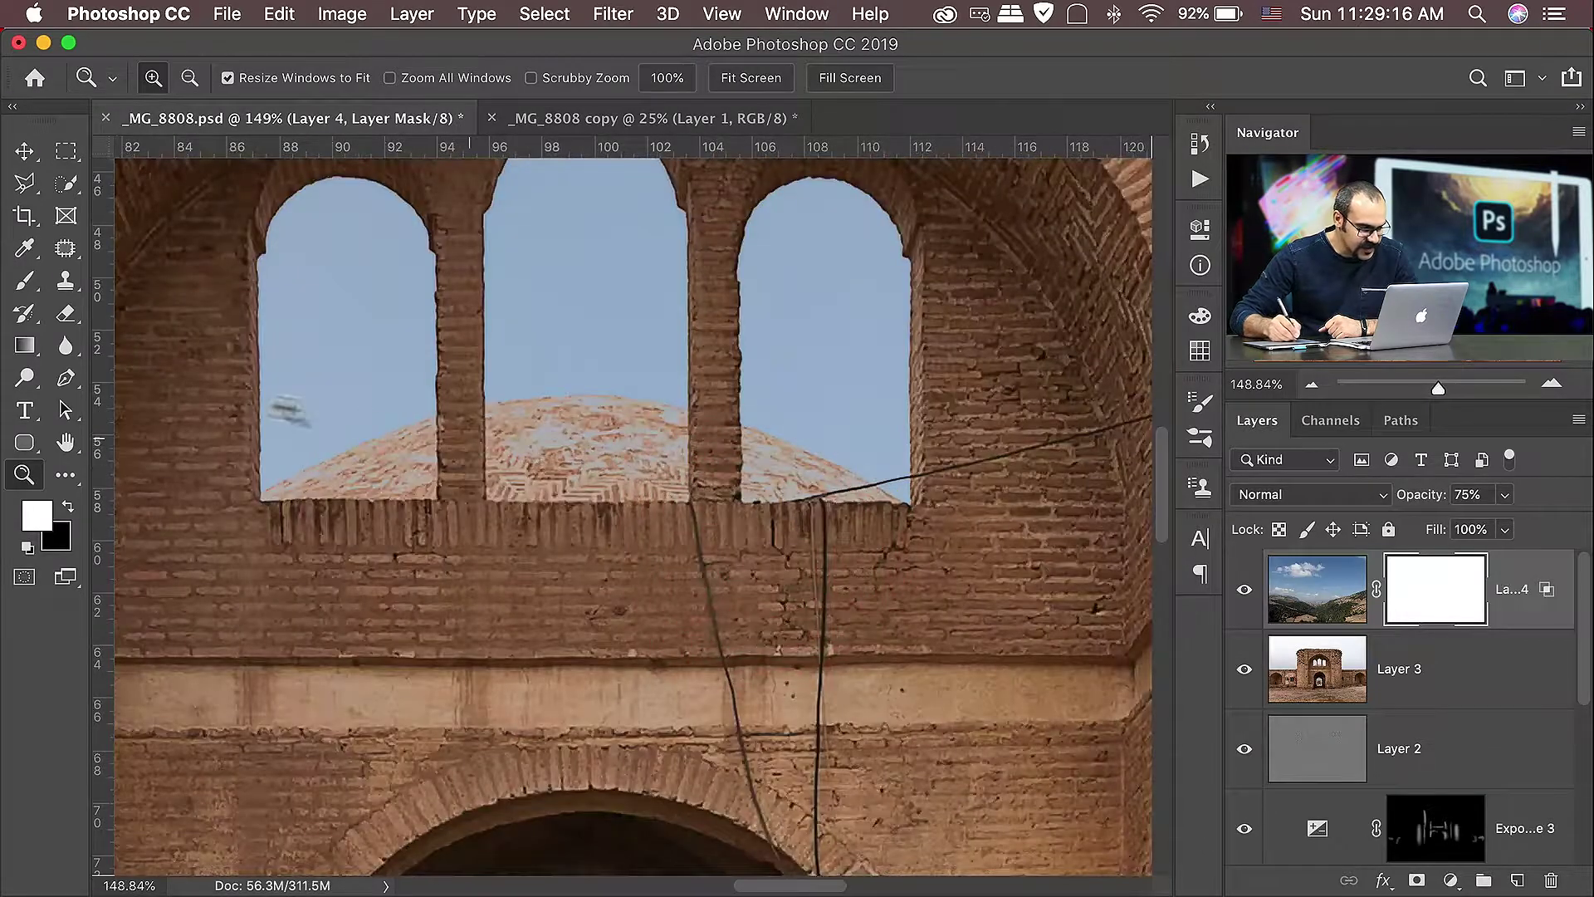
left_click(25, 280)
left_click(68, 506)
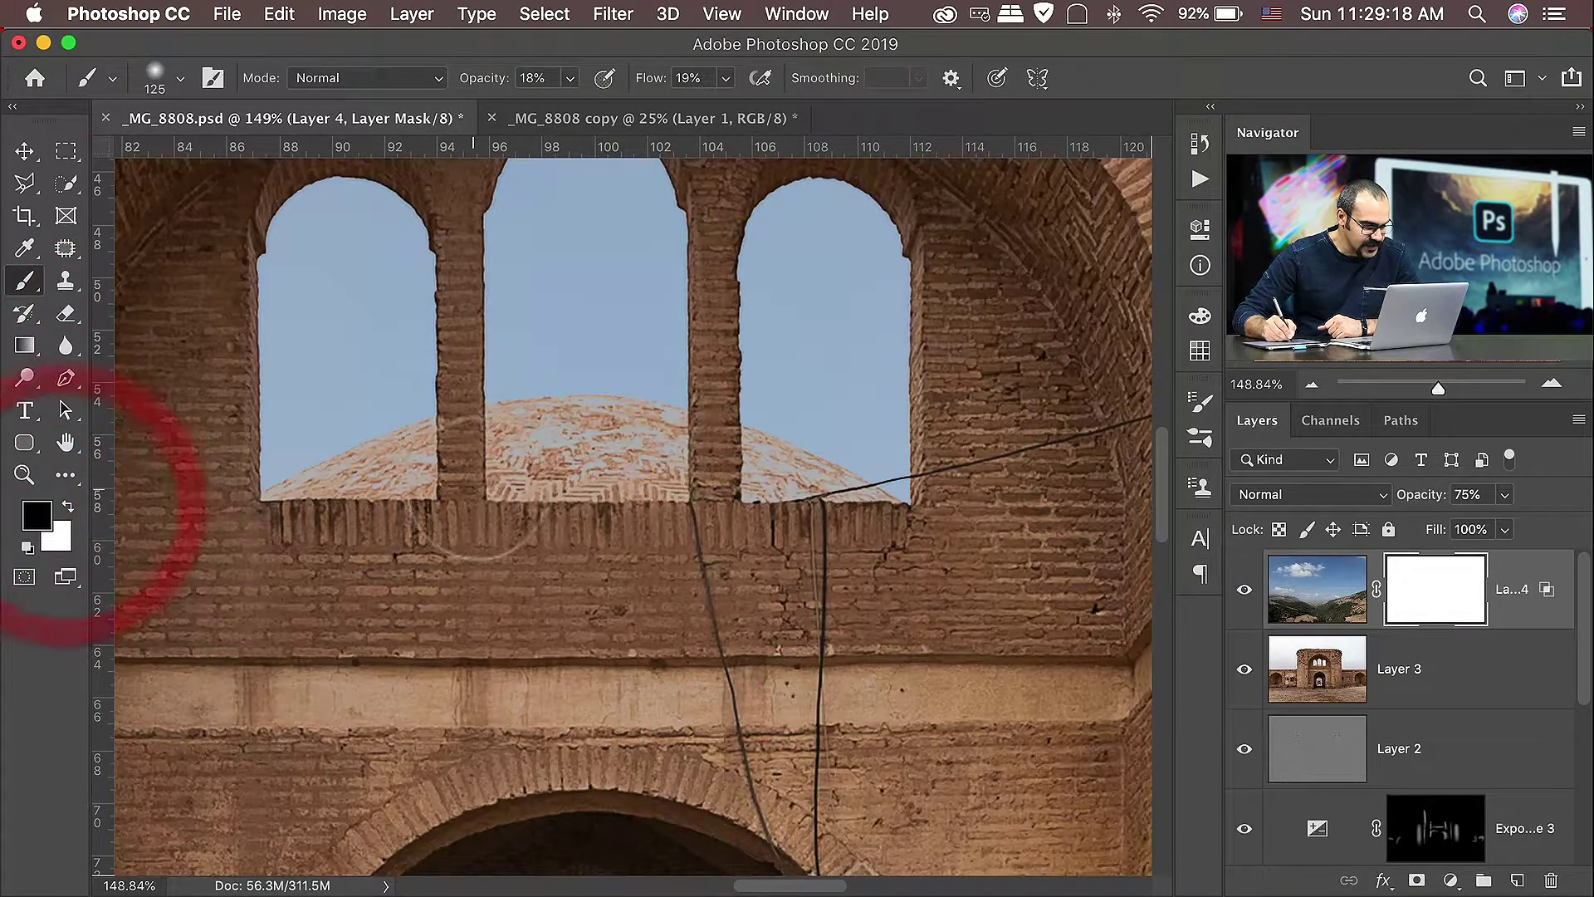
left_click(180, 78)
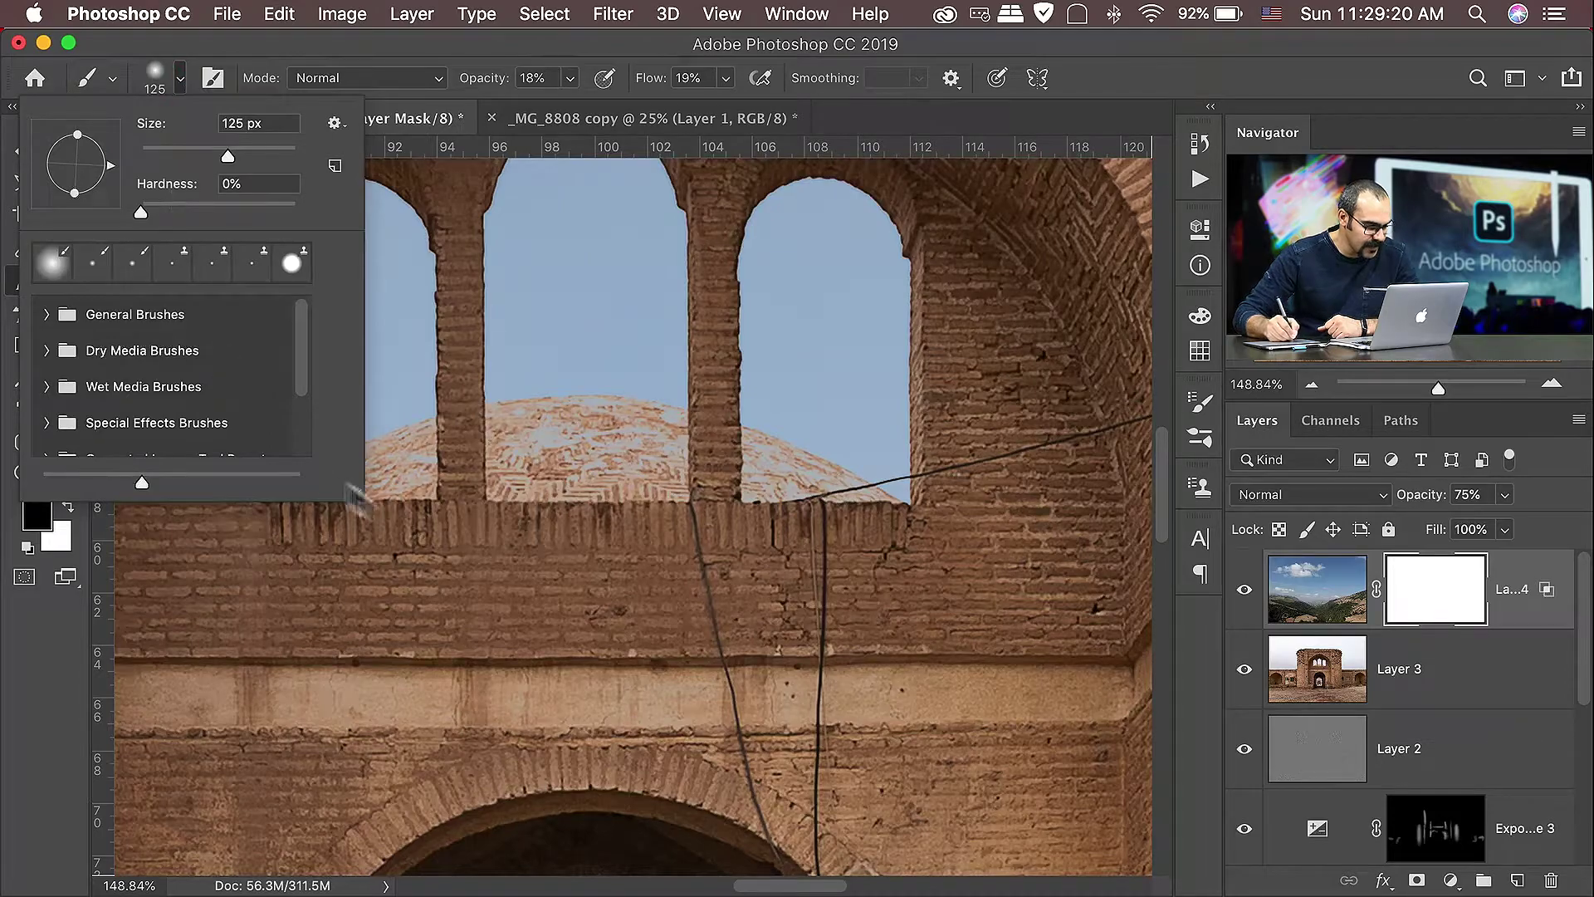
left_click(409, 498)
mouse_move(516, 498)
left_mouse_down()
mouse_move(580, 505)
mouse_move(544, 491)
left_mouse_up()
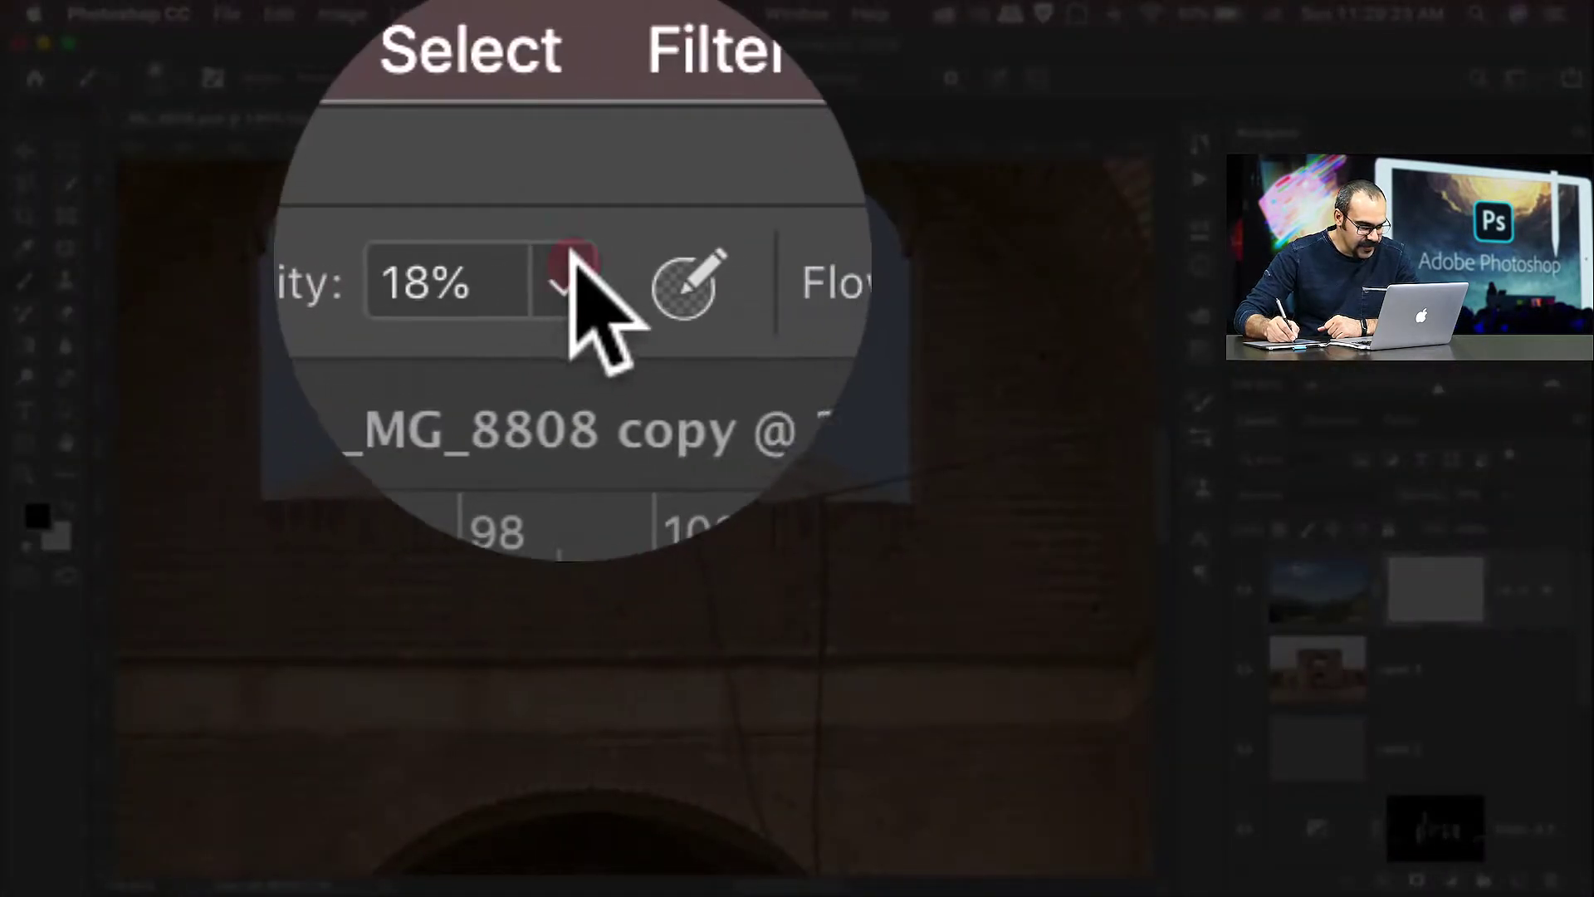
left_click(570, 78)
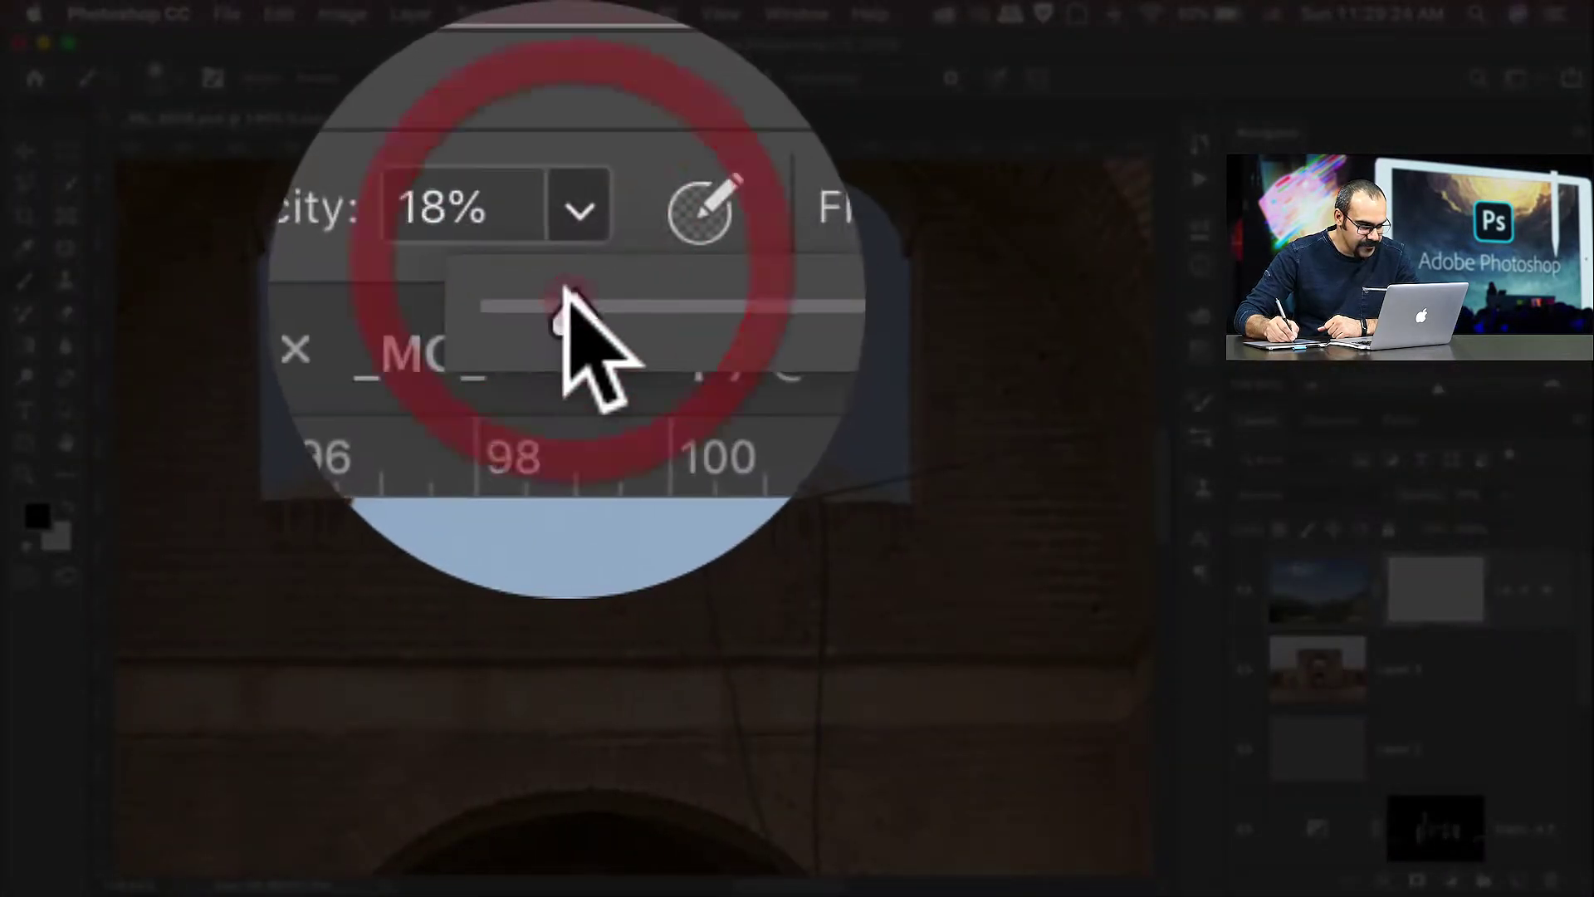
left_click_drag(566, 102, 568, 102)
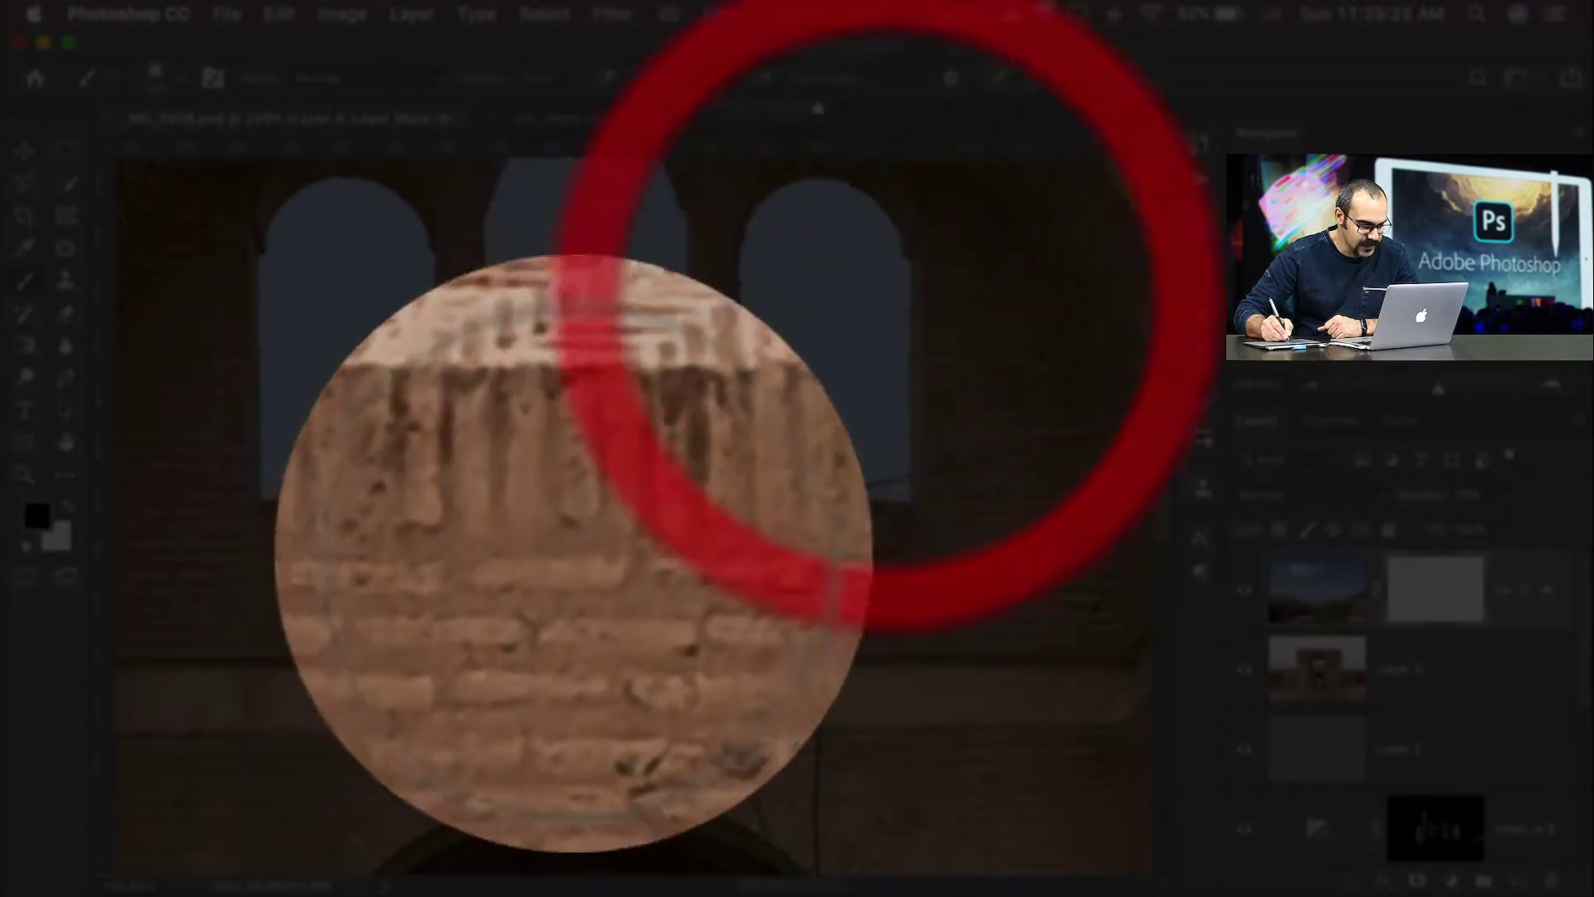
Step: Paint black on Layer 4's mask over the brick dome behind the arched windows with a 90 px brush
mouse_move(559, 509)
left_mouse_down()
mouse_move(646, 508)
mouse_move(562, 487)
mouse_move(634, 490)
mouse_move(586, 486)
left_mouse_up()
key("bracketleft")
left_click(533, 434)
mouse_move(458, 453)
left_mouse_down()
mouse_move(308, 523)
mouse_move(555, 485)
mouse_move(560, 461)
mouse_move(659, 452)
left_mouse_up()
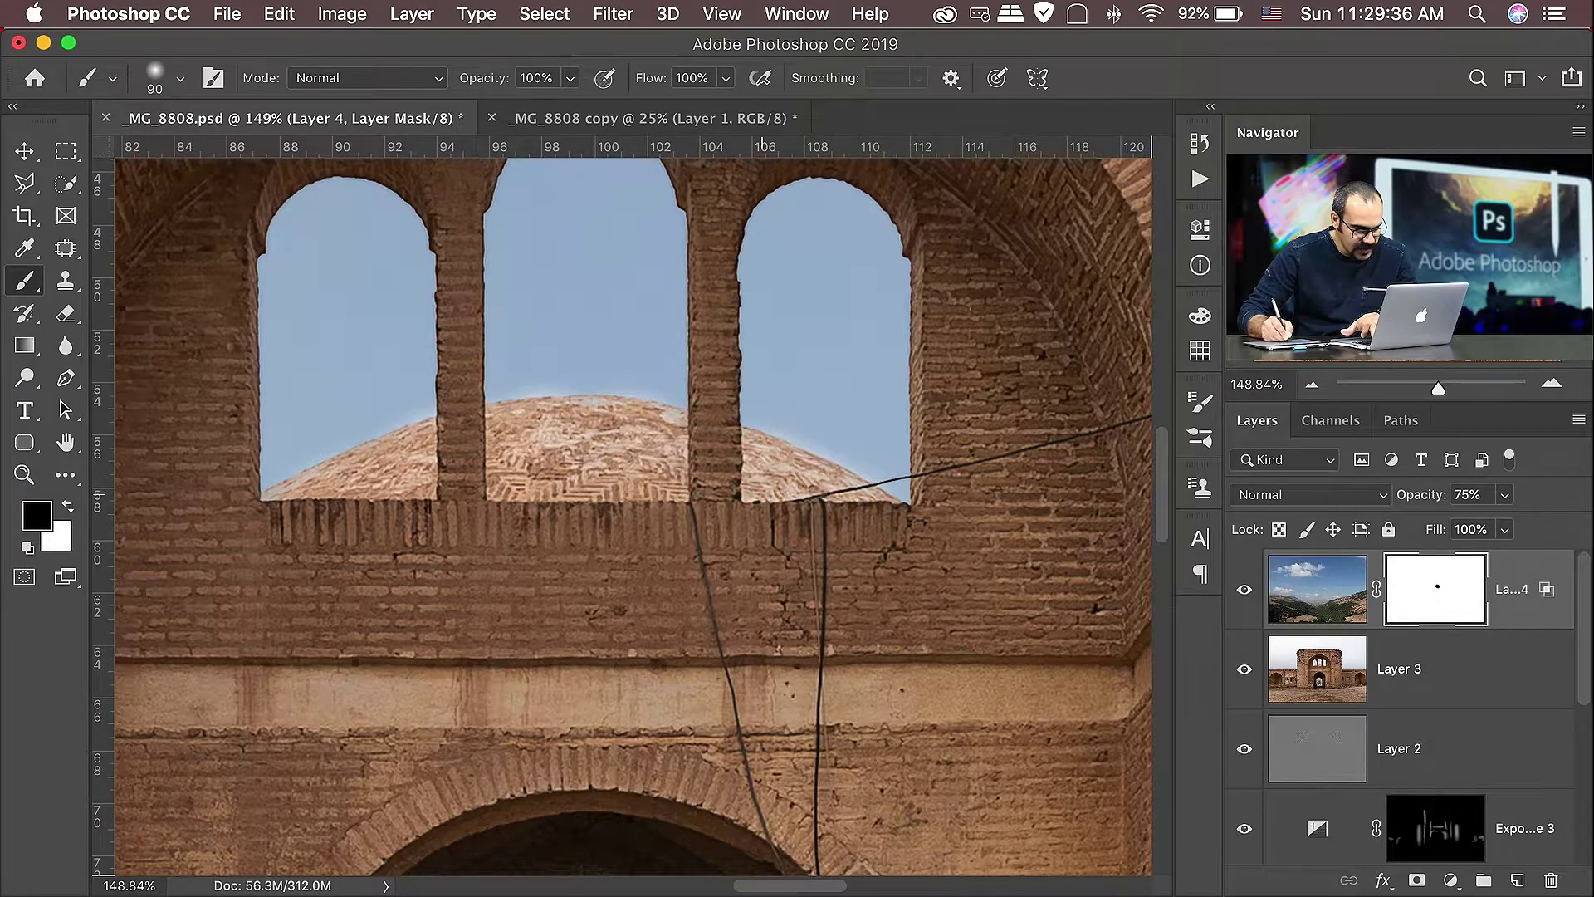
left_click(613, 436)
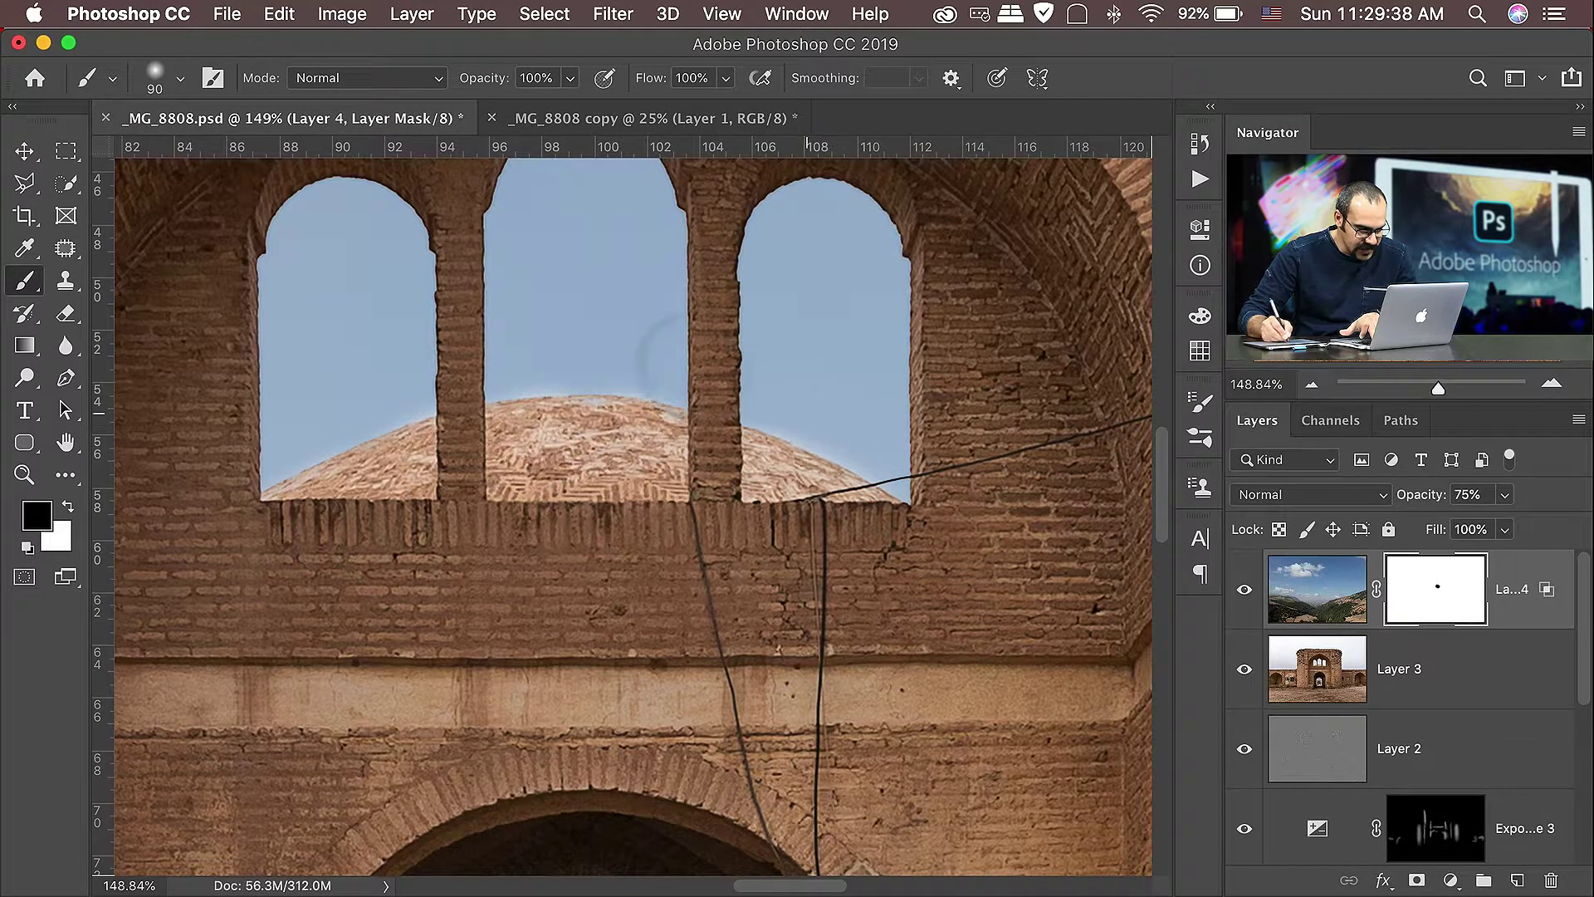
Step: Paint white on Layer 4's mask along the dome's outer edge to restore the sky around it
key("x")
mouse_move(864, 427)
left_mouse_down()
mouse_move(666, 355)
mouse_move(552, 357)
mouse_move(392, 396)
left_mouse_up()
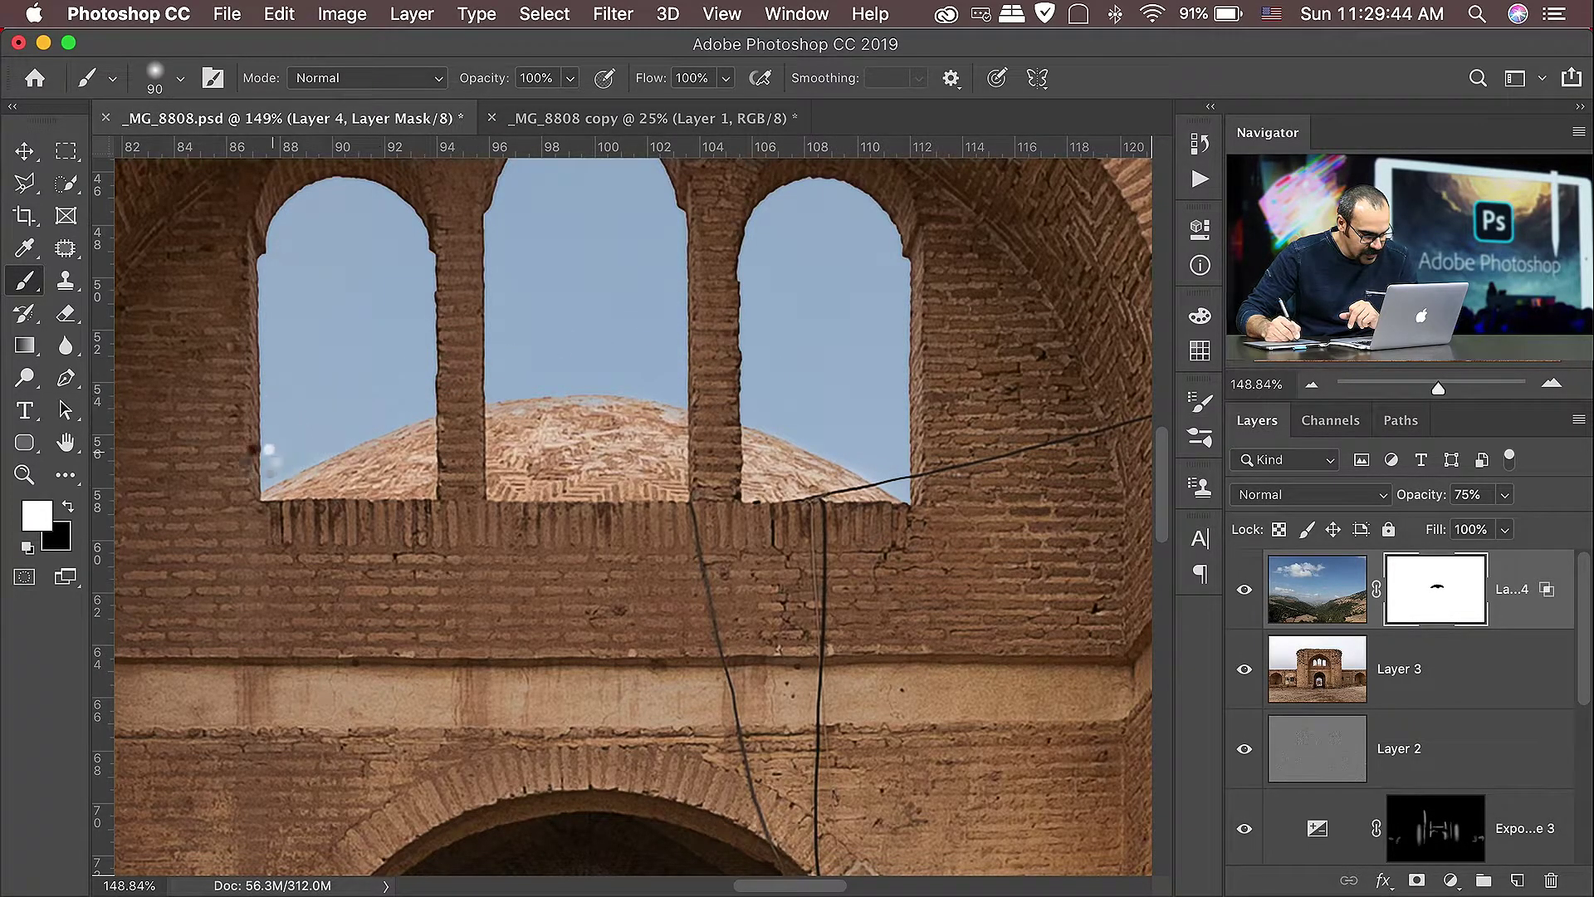
left_click(434, 366)
Step: Select the full-width area from the side walls' tops downward, fill it with black on Layer 4's mask, and deselect
key("super+1")
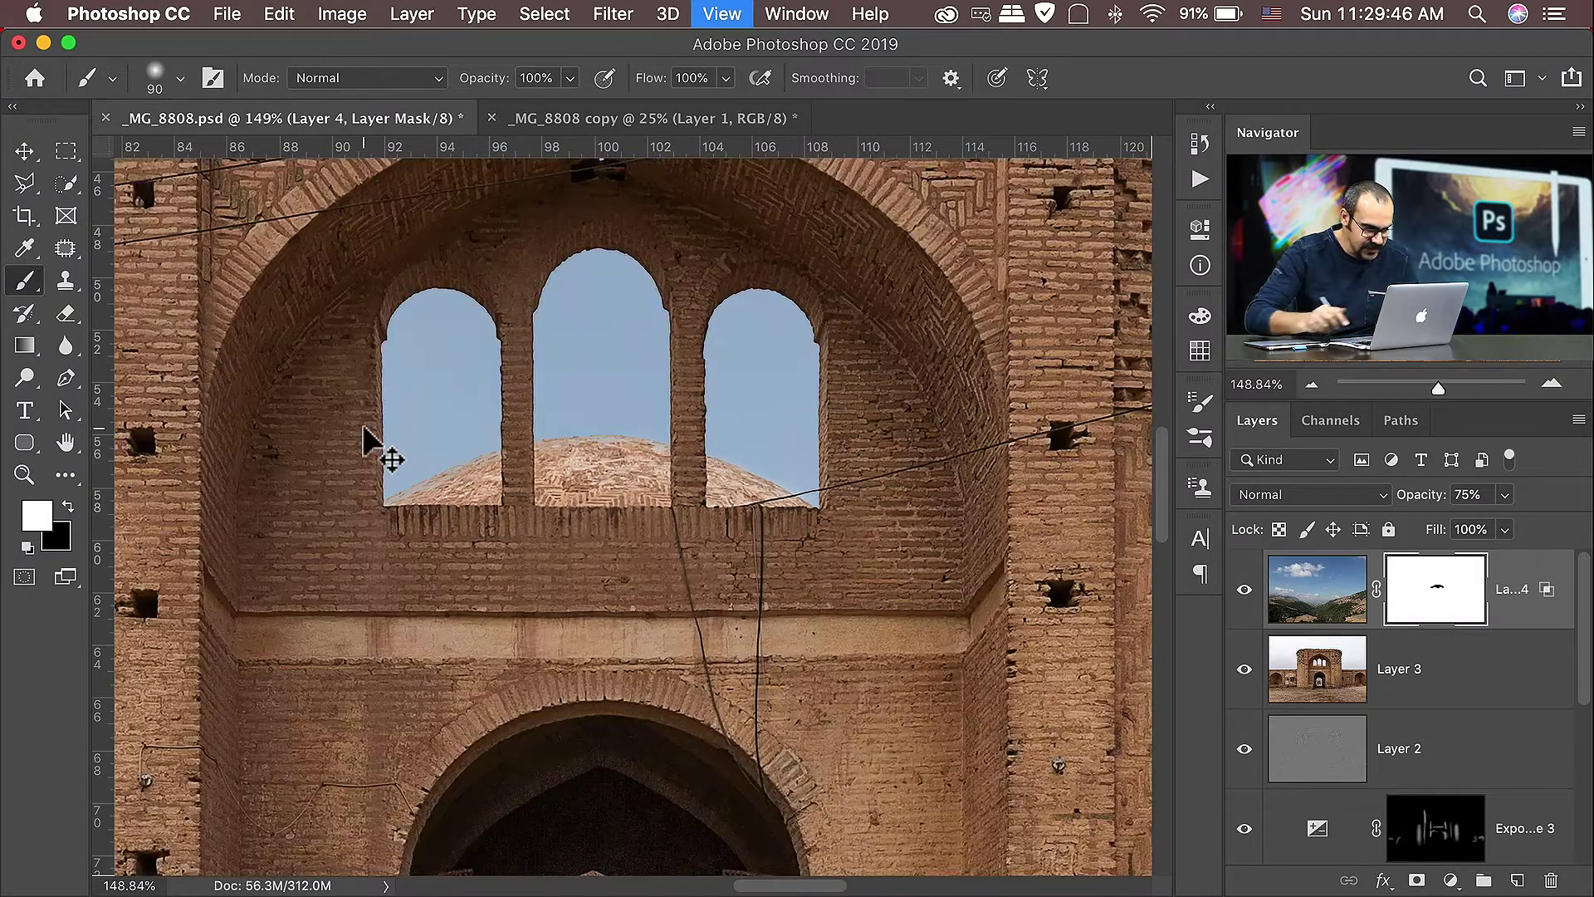
key("super+minus")
key("super+minus")
key("super+minus")
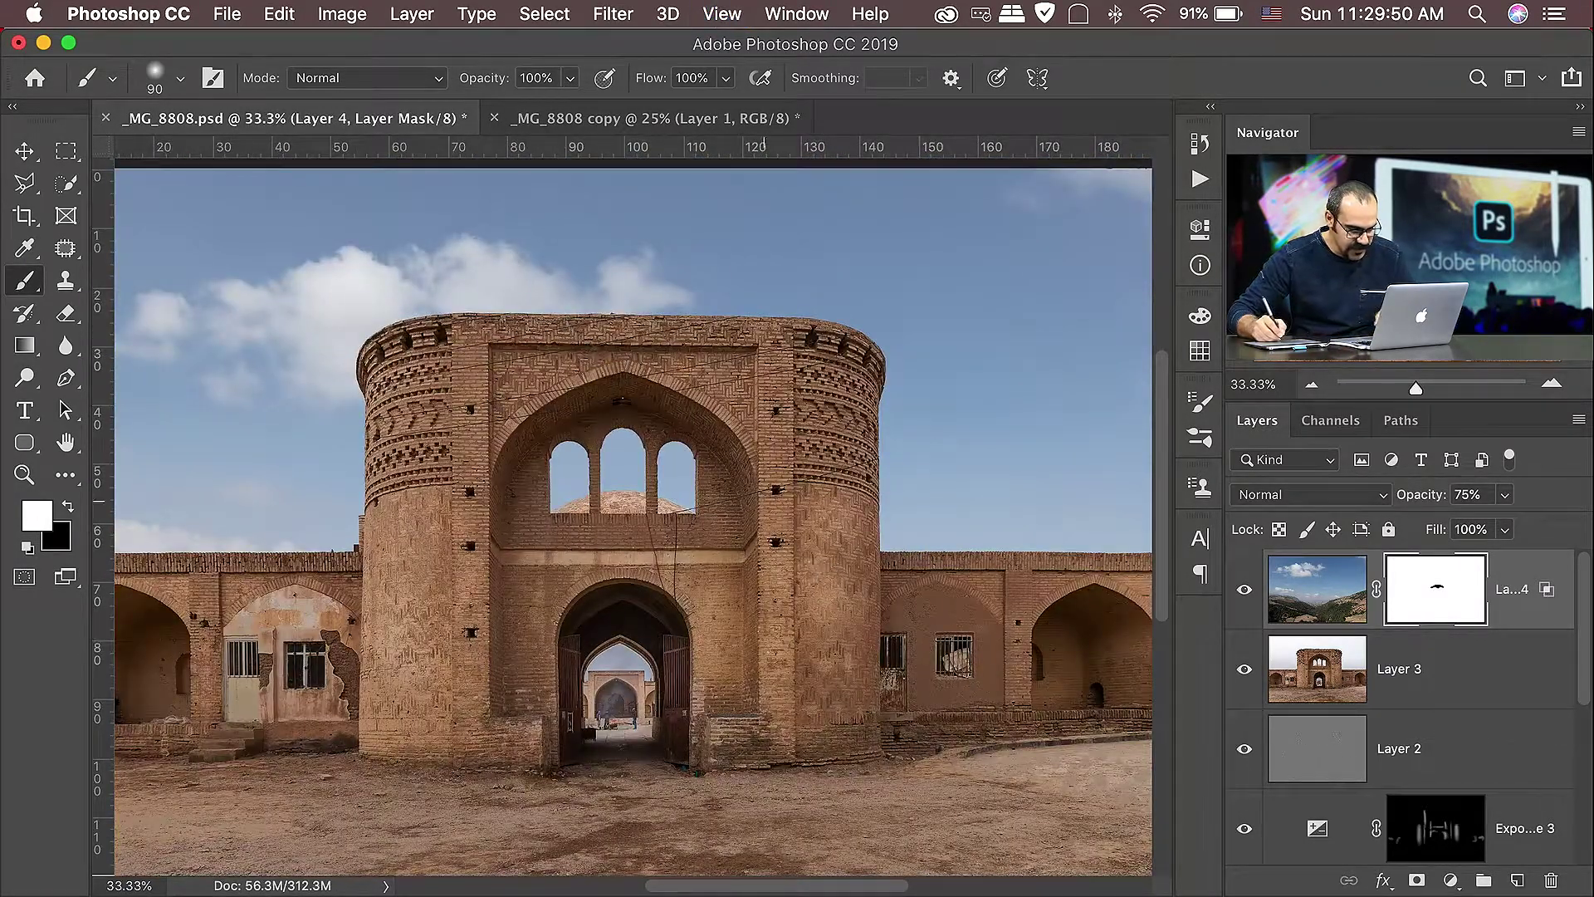
left_click_drag(814, 612, 825, 570)
key("super+0")
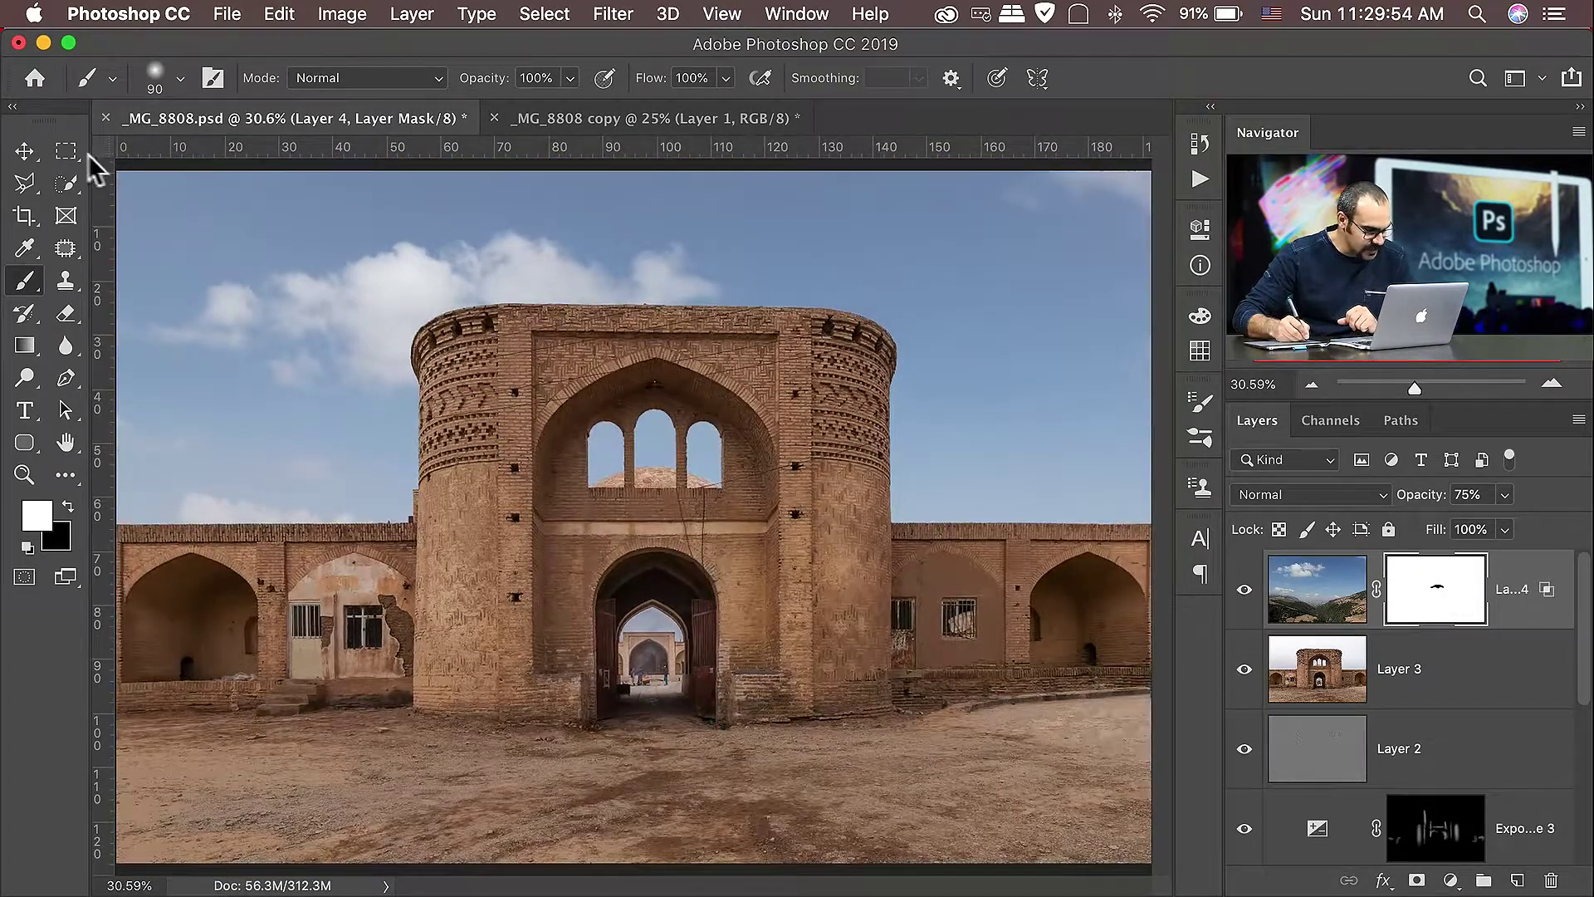
left_click(67, 150)
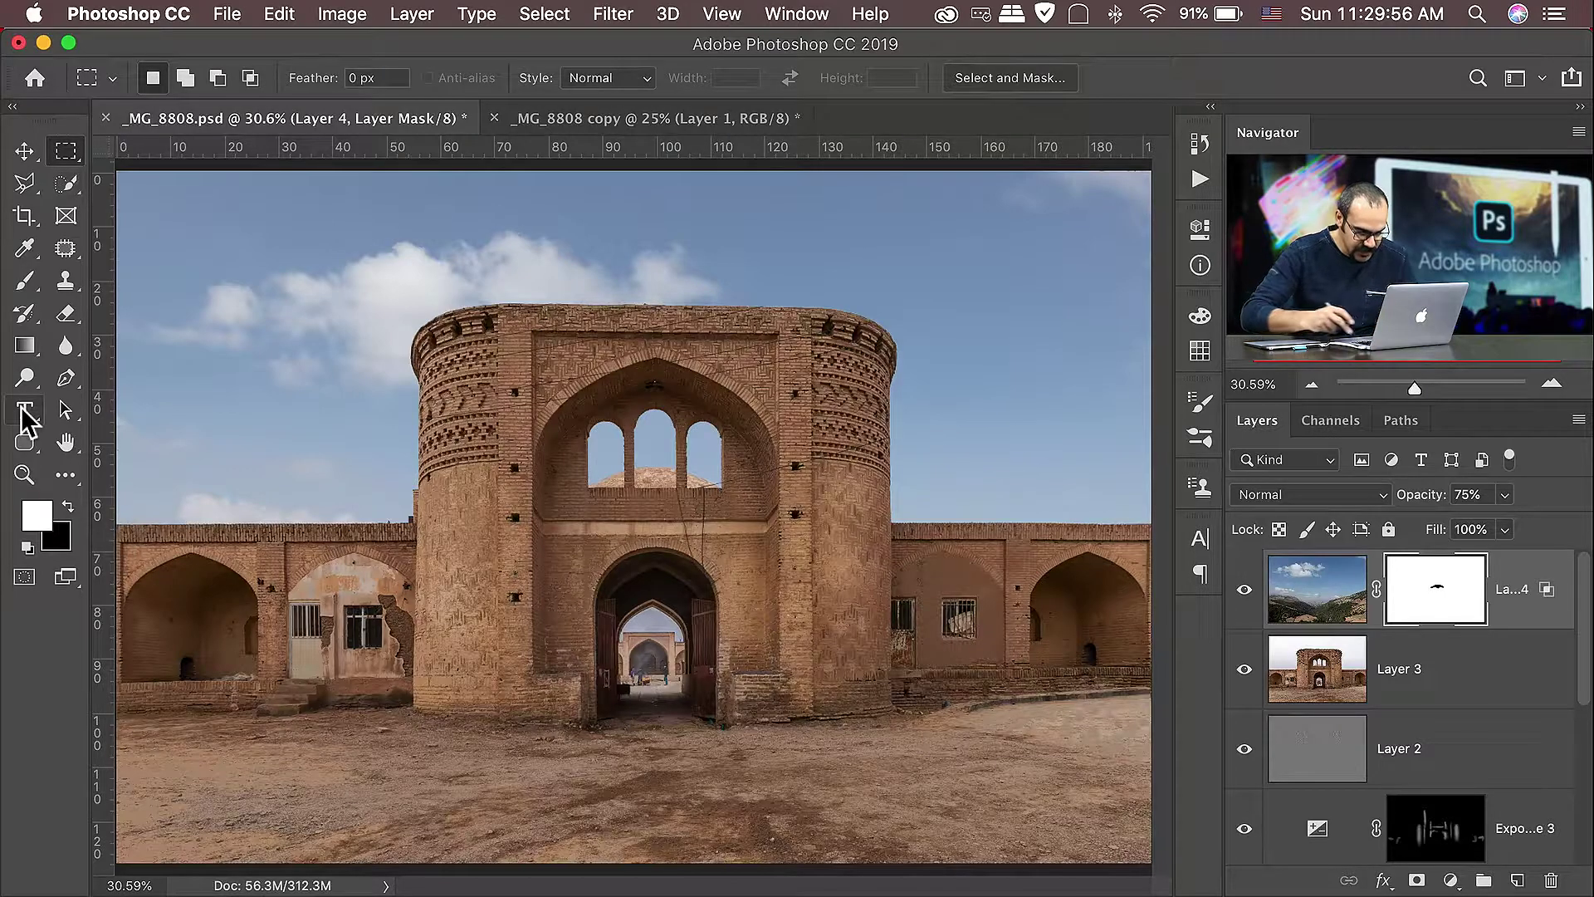
key("super+minus")
left_click_drag(193, 528, 1118, 826)
key("BackSpace")
key("super+d")
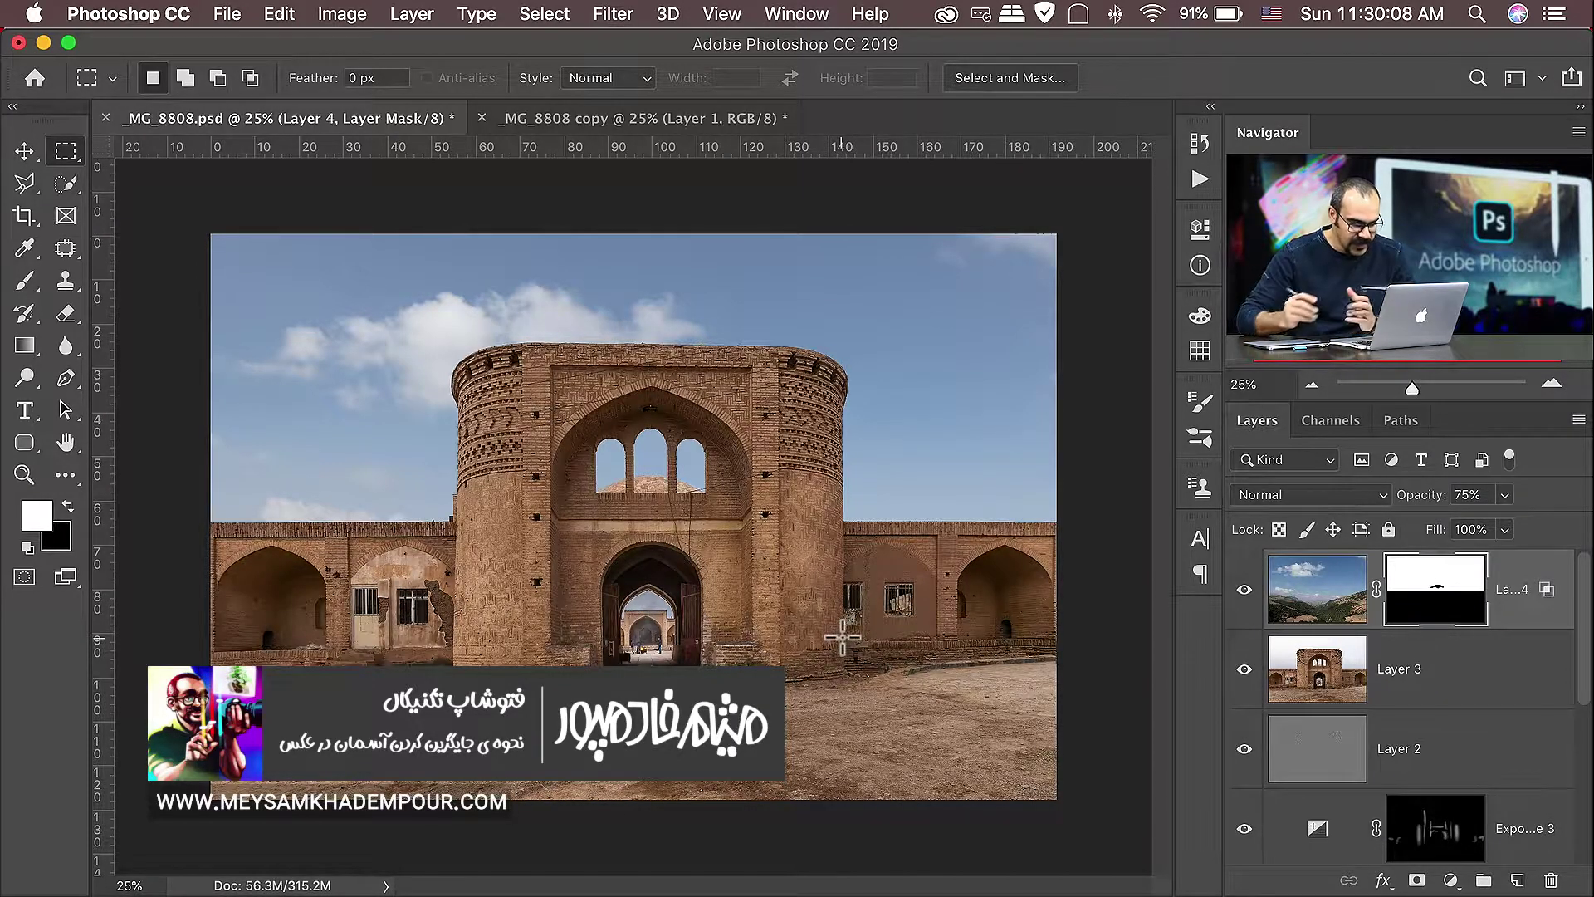
key("super+0")
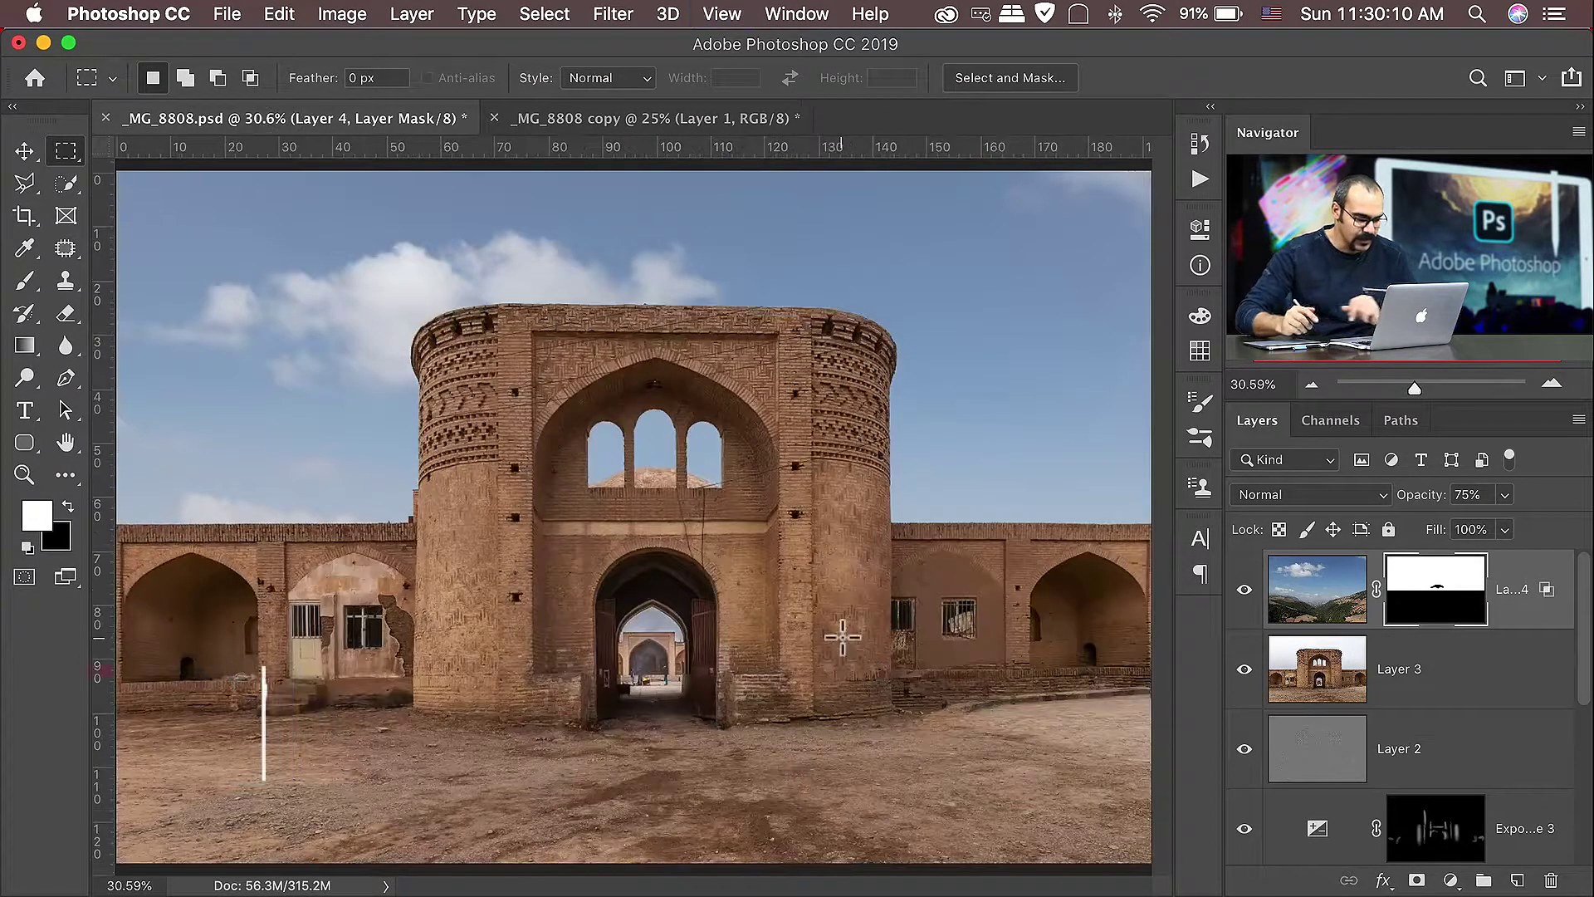